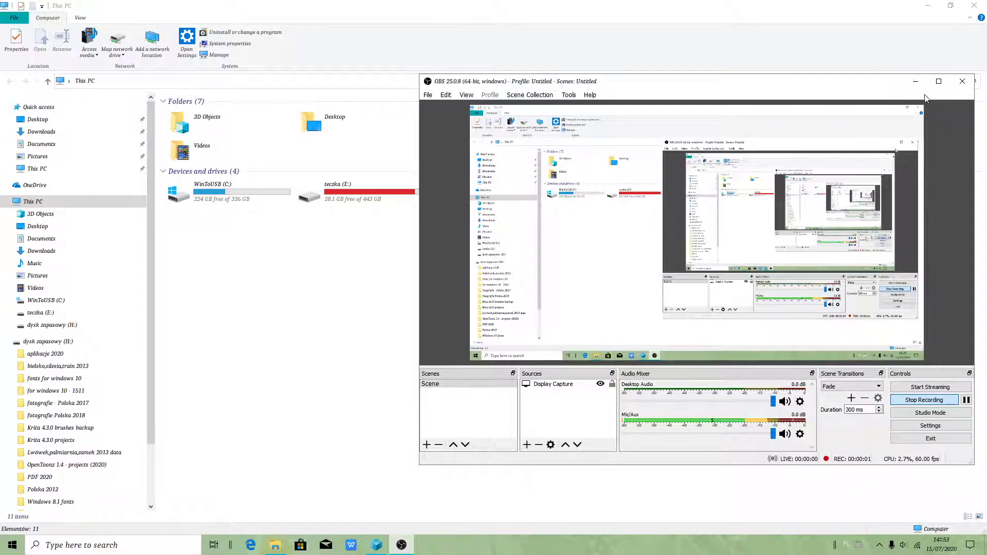
# Minimize OBS, then search the Start menu for 'task sheduler', which finds nothing.
pyautogui.click(915, 81)
pyautogui.click(917, 547)
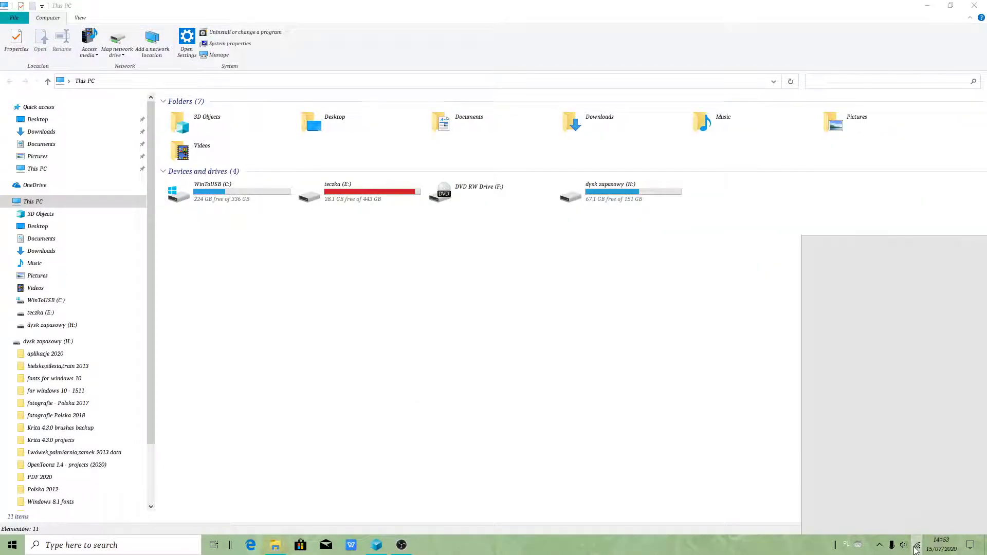
pyautogui.click(66, 553)
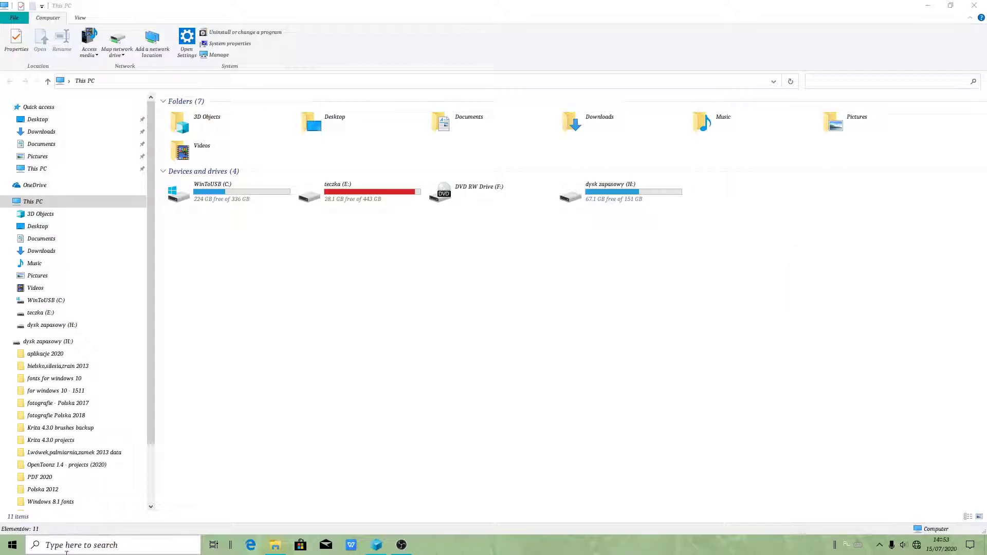
pyautogui.click(12, 545)
pyautogui.write('ta')
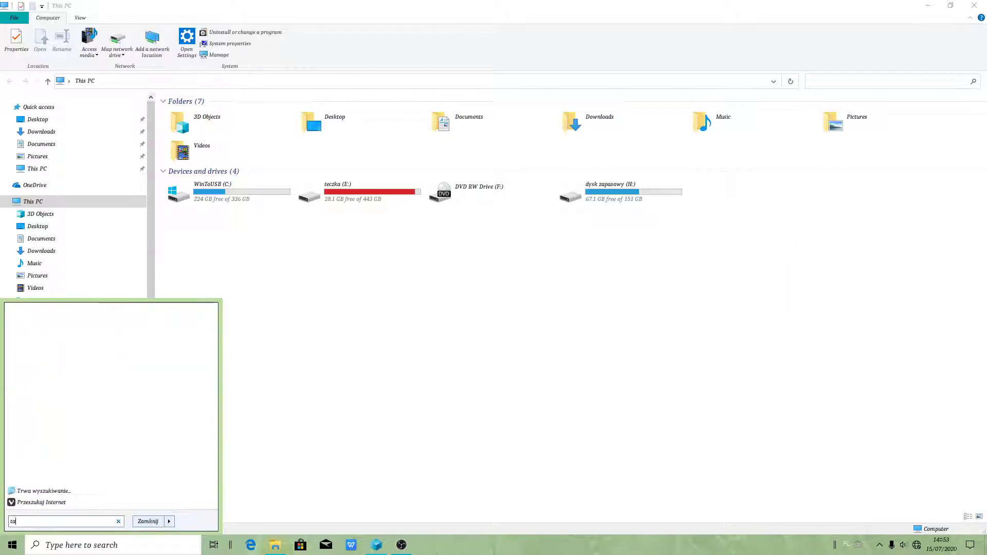
pyautogui.write('sk shedu')
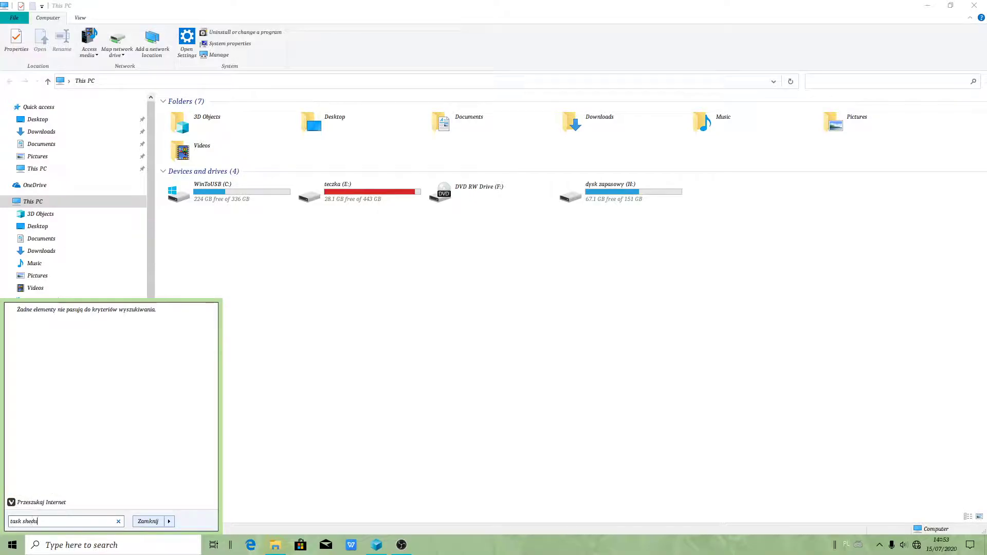
pyautogui.write('ler')
# Search the Start menu's program list for 'task' and browse the matching programs group.
pyautogui.rightClick(594, 553)
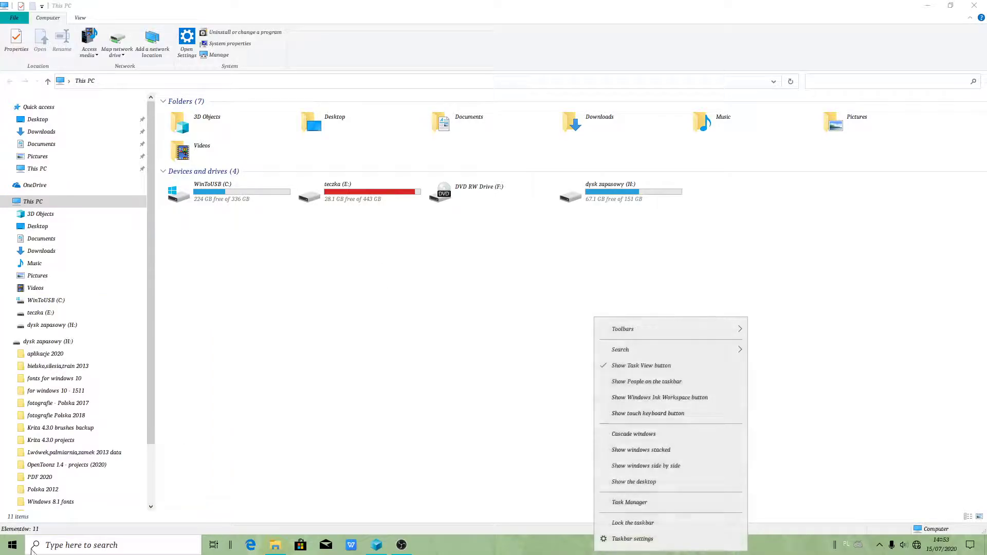
pyautogui.click(12, 546)
pyautogui.click(12, 546)
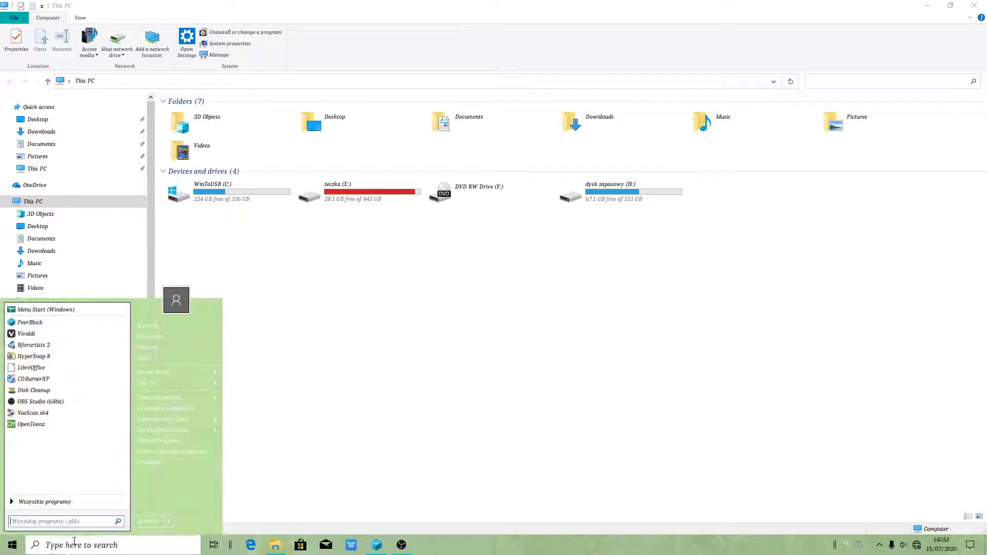
pyautogui.click(23, 499)
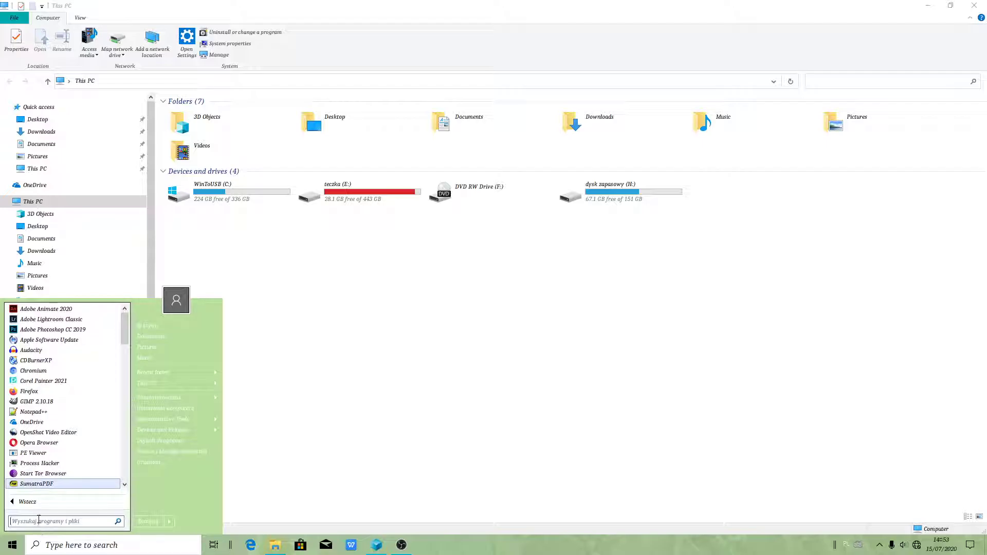
pyautogui.write('task')
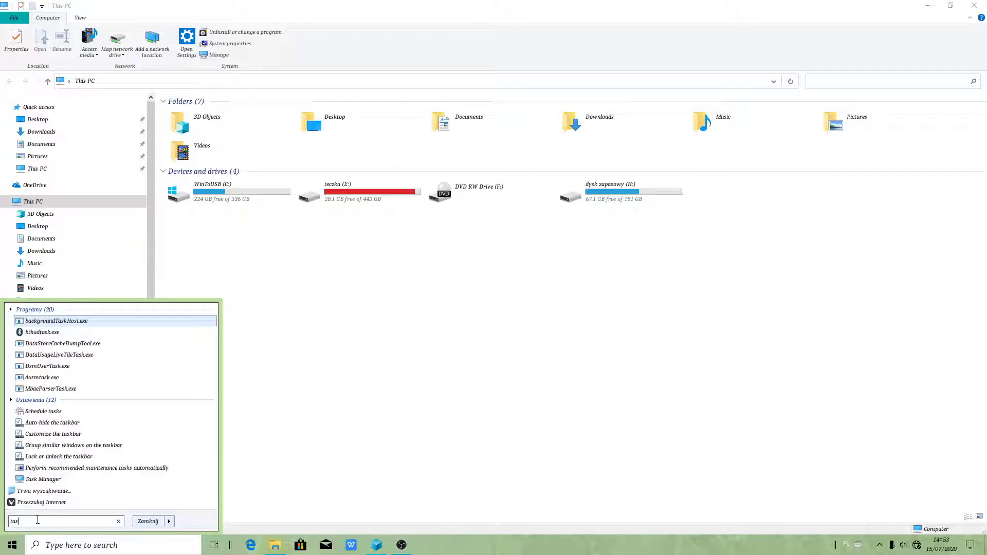
pyautogui.click(11, 309)
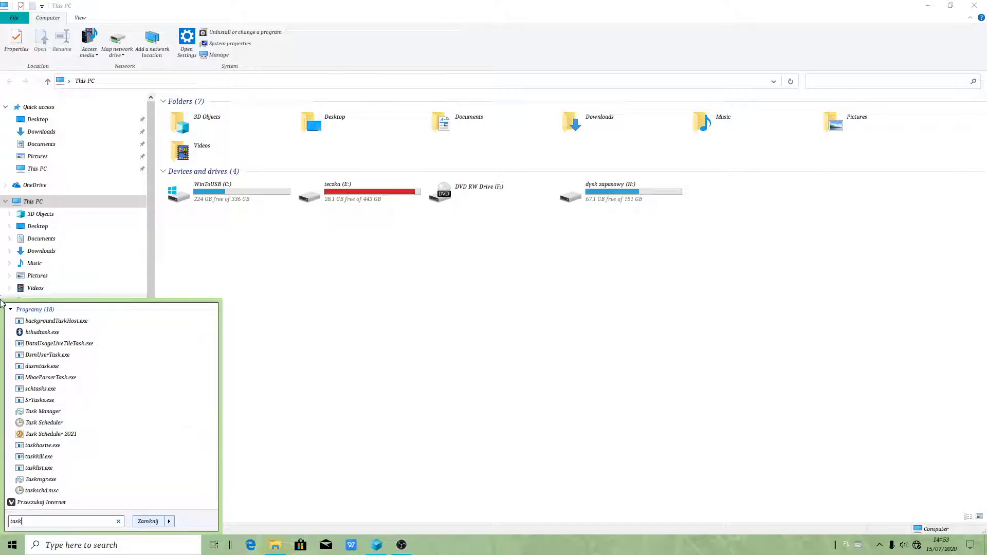
pyautogui.click(12, 310)
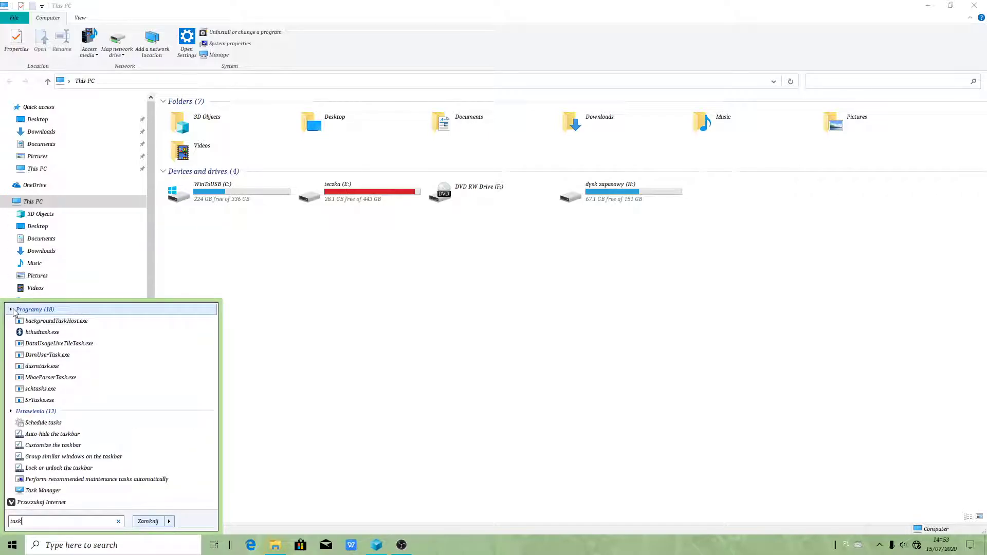
pyautogui.click(3, 551)
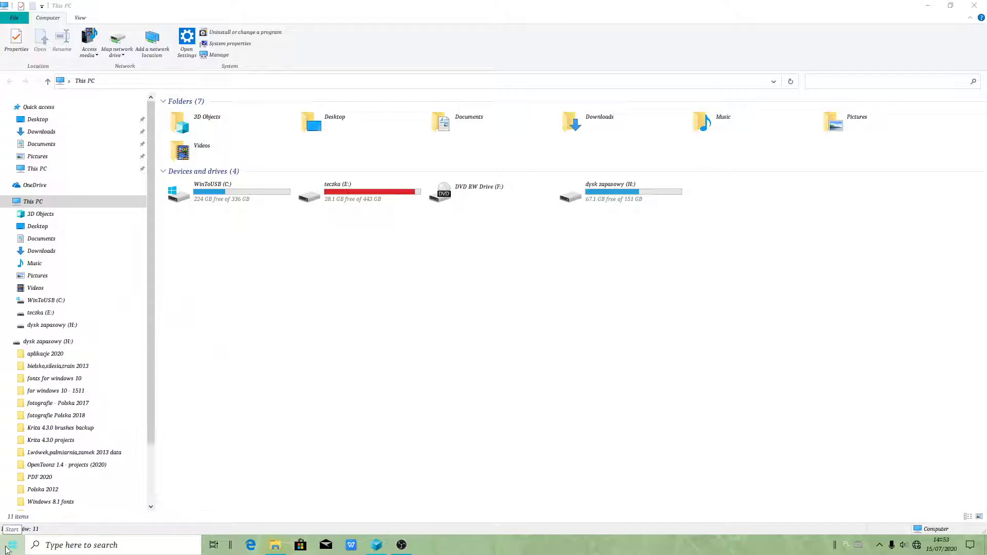
# Open the Open-Shell Menu settings and close them again.
pyautogui.rightClick(7, 550)
pyautogui.click(26, 513)
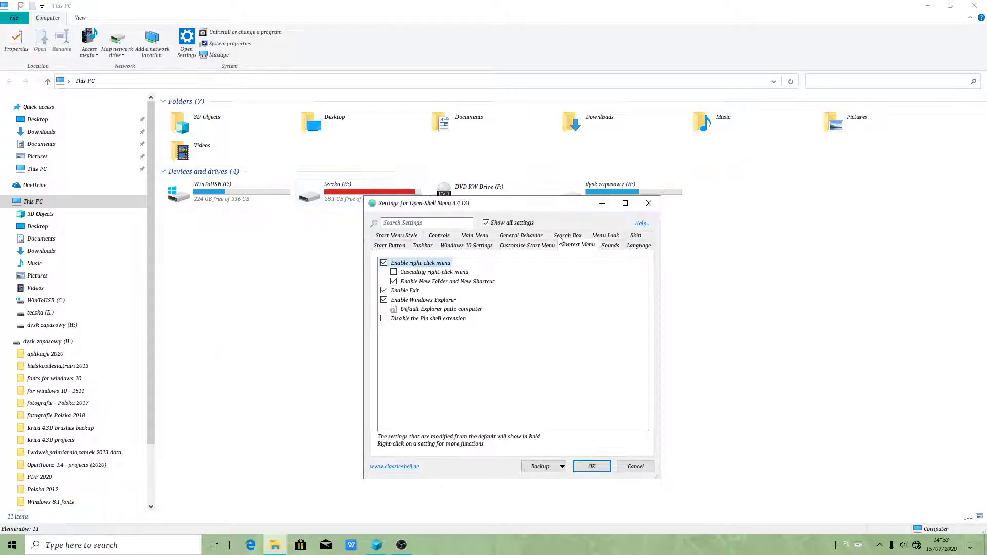
pyautogui.press('super')
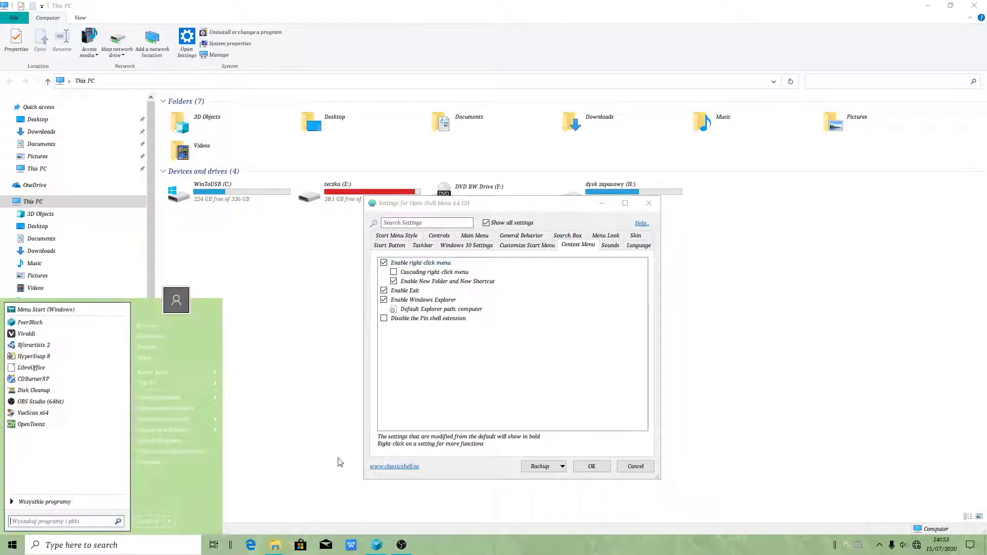
pyautogui.click(649, 203)
# Launch Task Scheduler from the 18 programs matching 'task', then launch Task Manager from the taskbar.
pyautogui.click(11, 545)
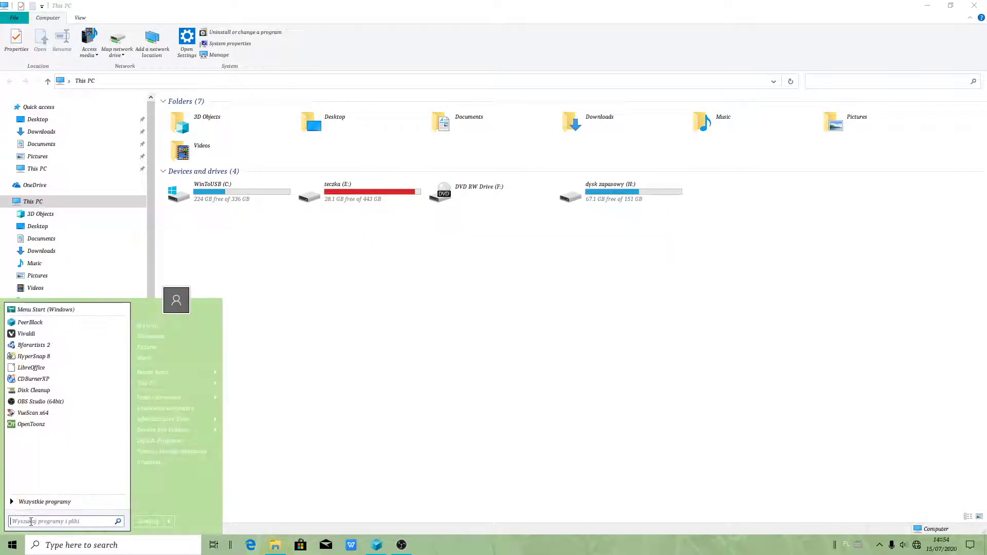
pyautogui.write('task')
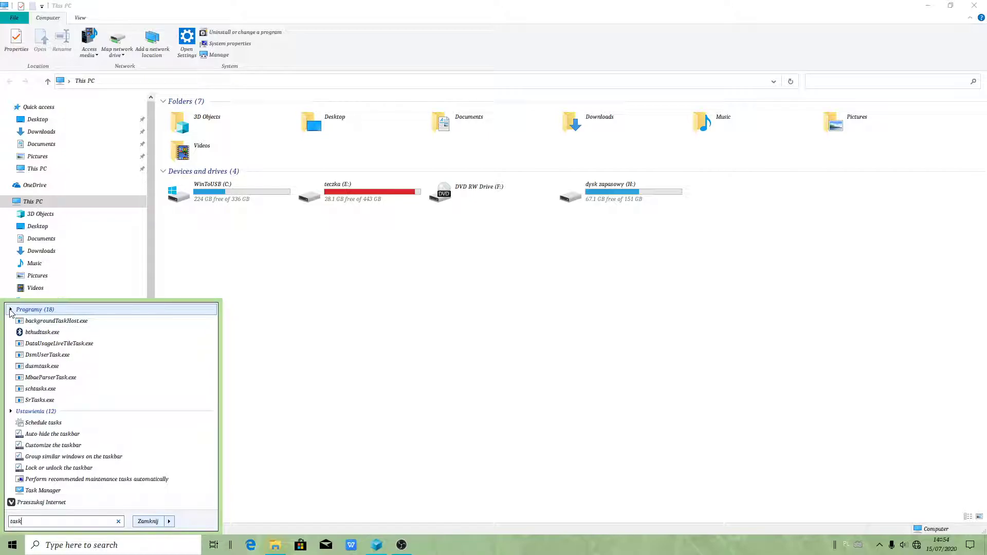
pyautogui.click(11, 312)
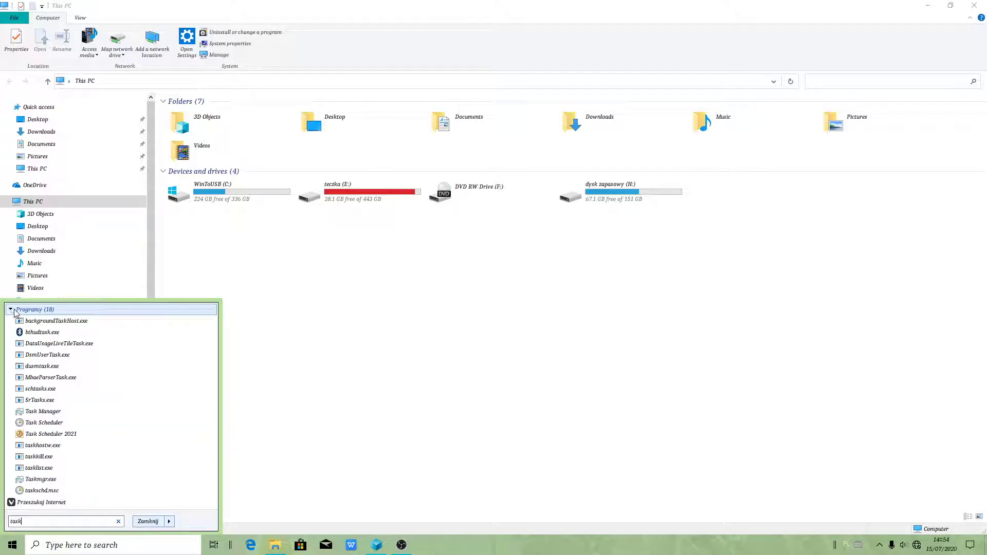
pyautogui.click(33, 423)
pyautogui.rightClick(698, 548)
pyautogui.click(730, 501)
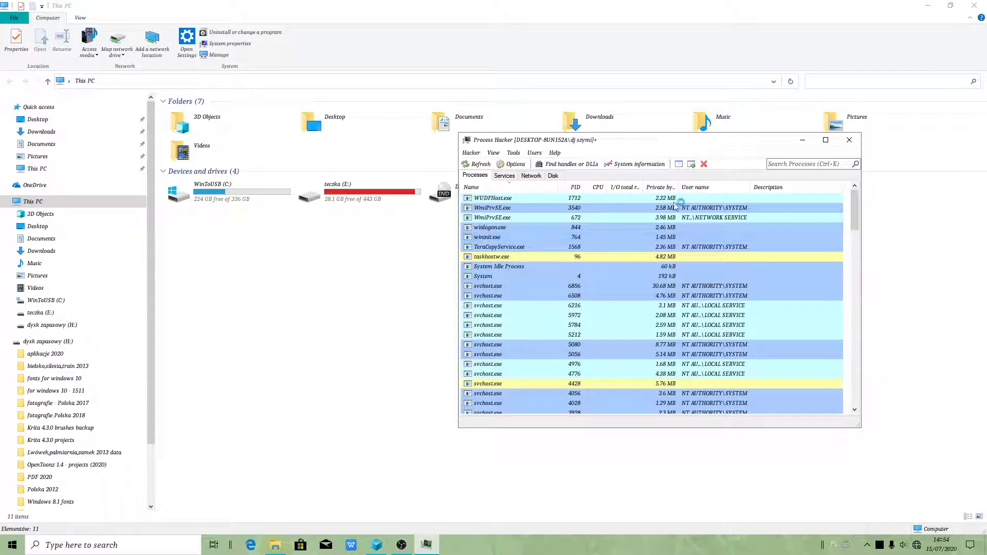
# Show the Services list in Process Hacker and scroll down through it.
pyautogui.click(514, 176)
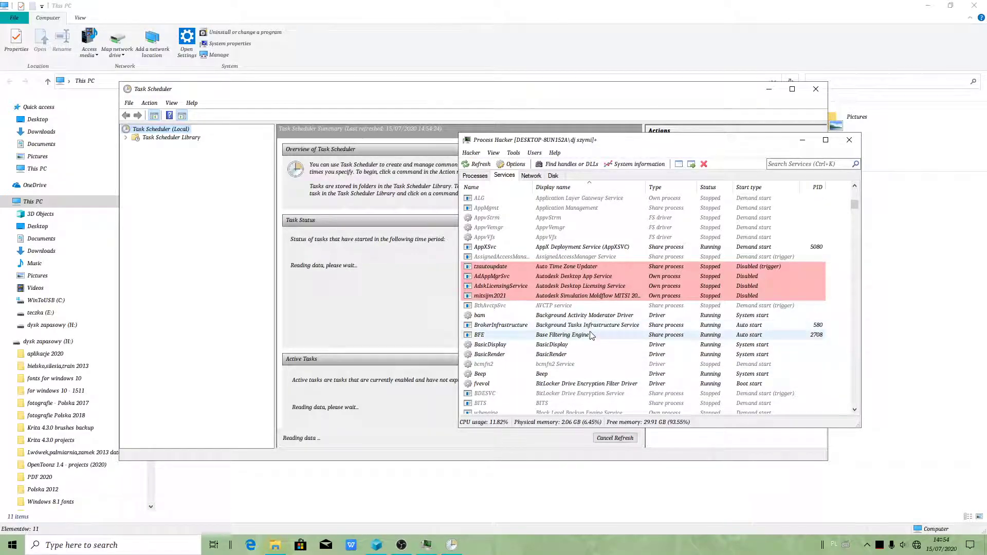
pyautogui.scroll(-2, 590, 335)
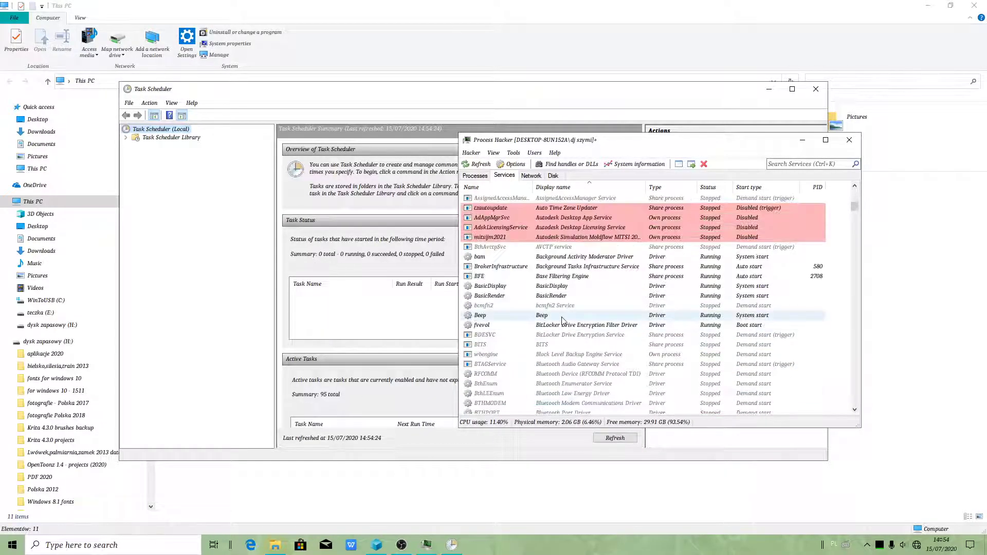
# Set the BITS service start type to Disabled.
pyautogui.rightClick(547, 348)
pyautogui.click(581, 486)
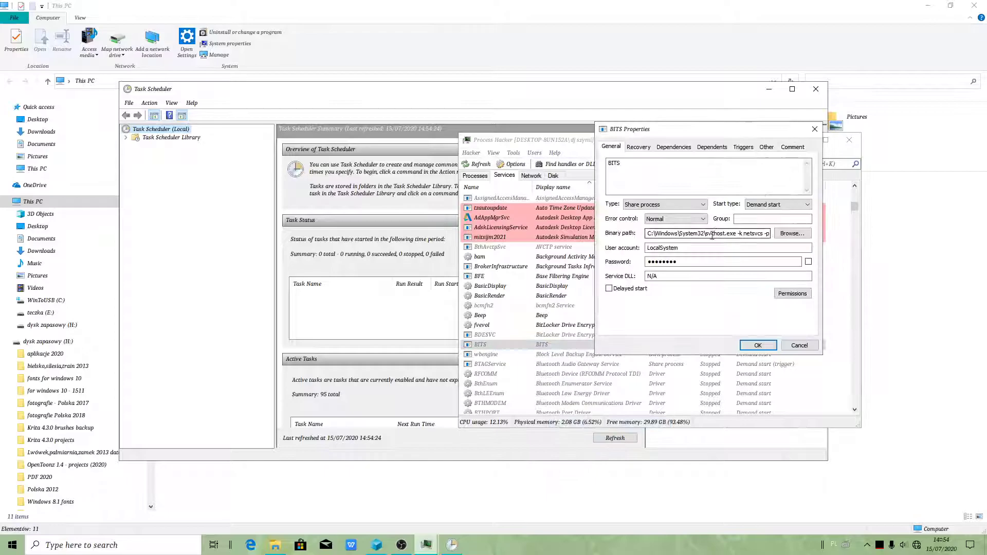
pyautogui.click(776, 204)
pyautogui.click(758, 240)
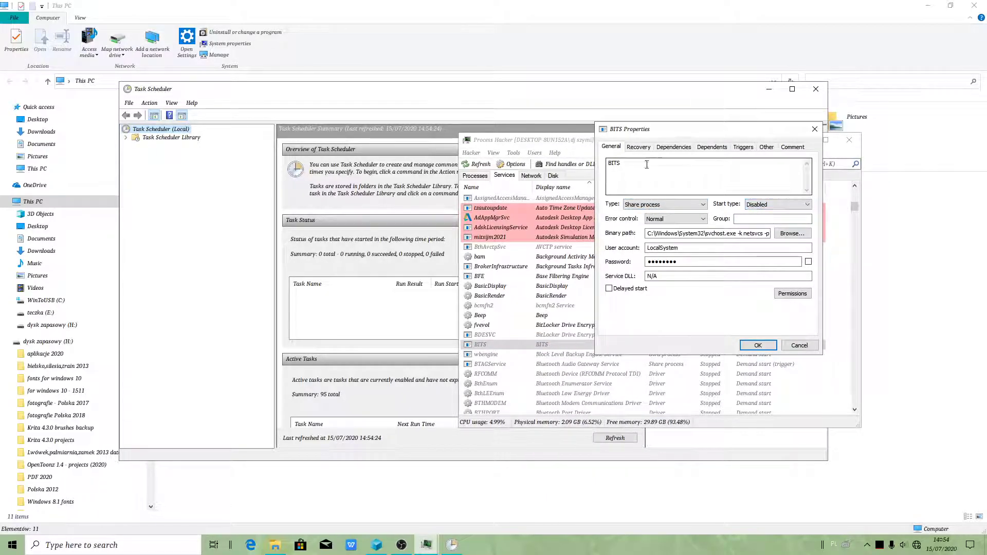
pyautogui.click(639, 147)
pyautogui.click(757, 345)
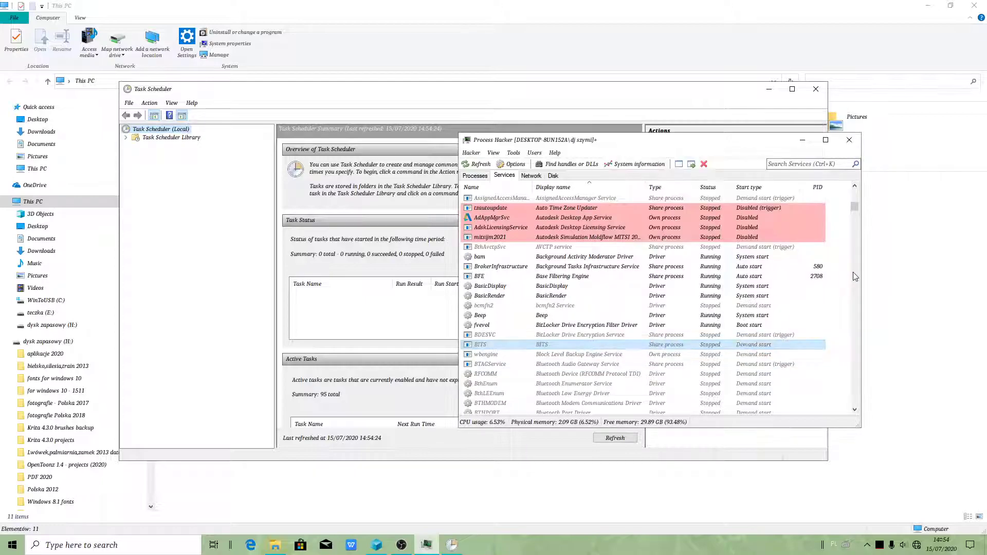
# Set the UsoSvc service start type to Disabled.
pyautogui.moveTo(854, 207); pyautogui.dragTo(853, 372)
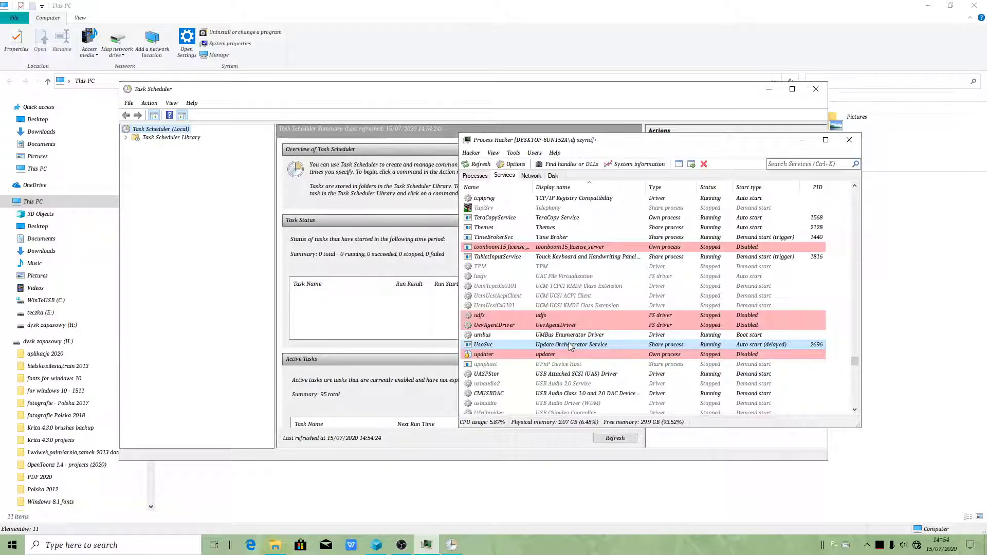
pyautogui.rightClick(571, 346)
pyautogui.click(619, 426)
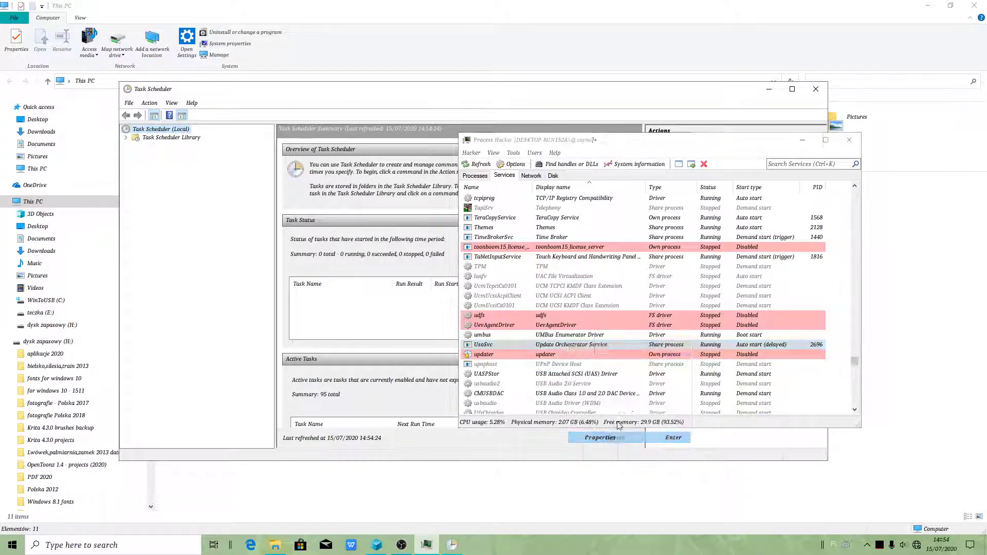
pyautogui.click(777, 205)
pyautogui.click(775, 214)
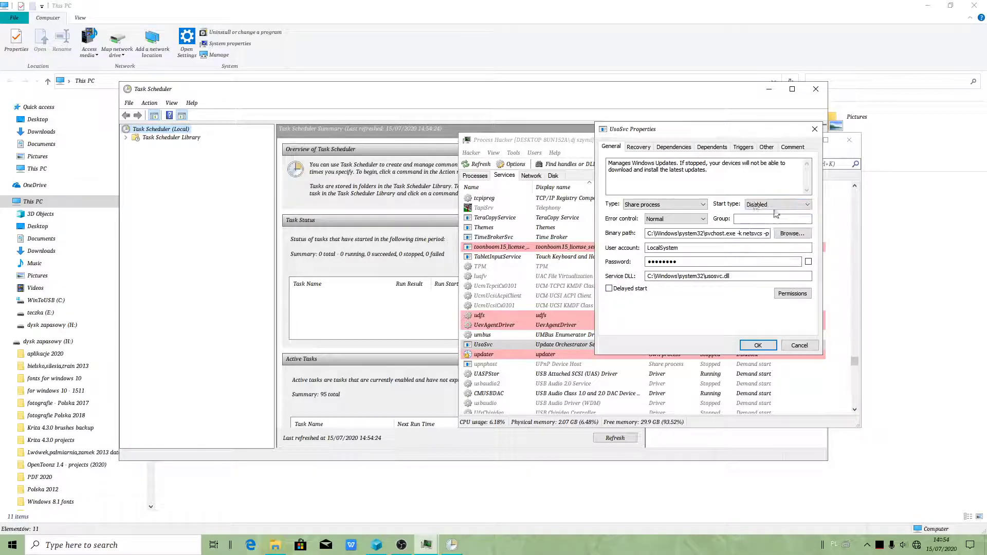
pyautogui.click(642, 149)
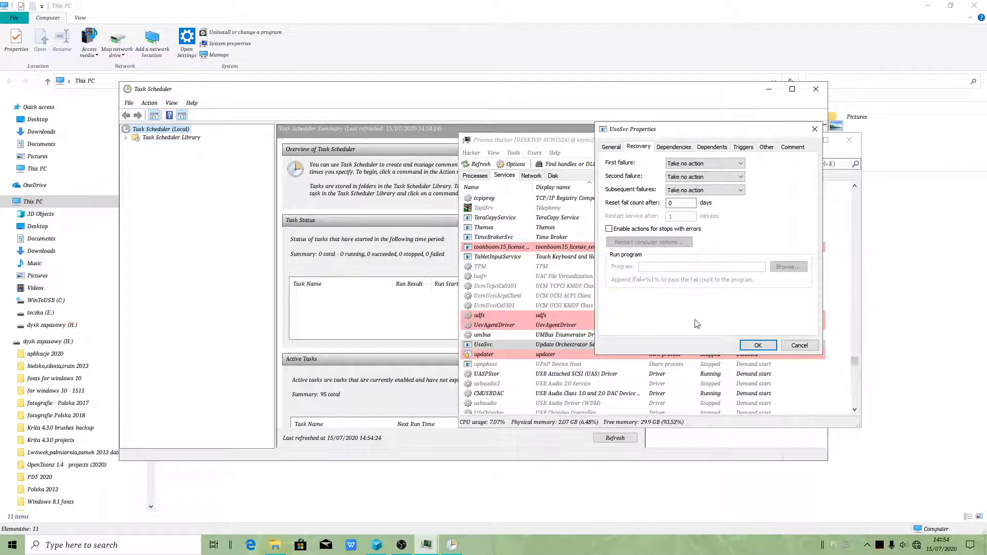
pyautogui.click(759, 346)
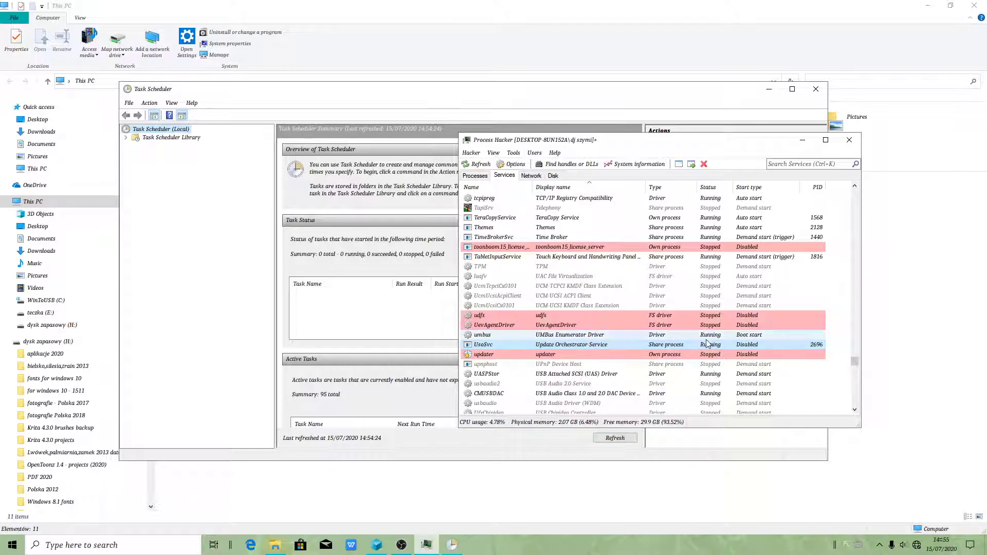
# Stop the running UsoSvc service.
pyautogui.rightClick(570, 346)
pyautogui.click(604, 368)
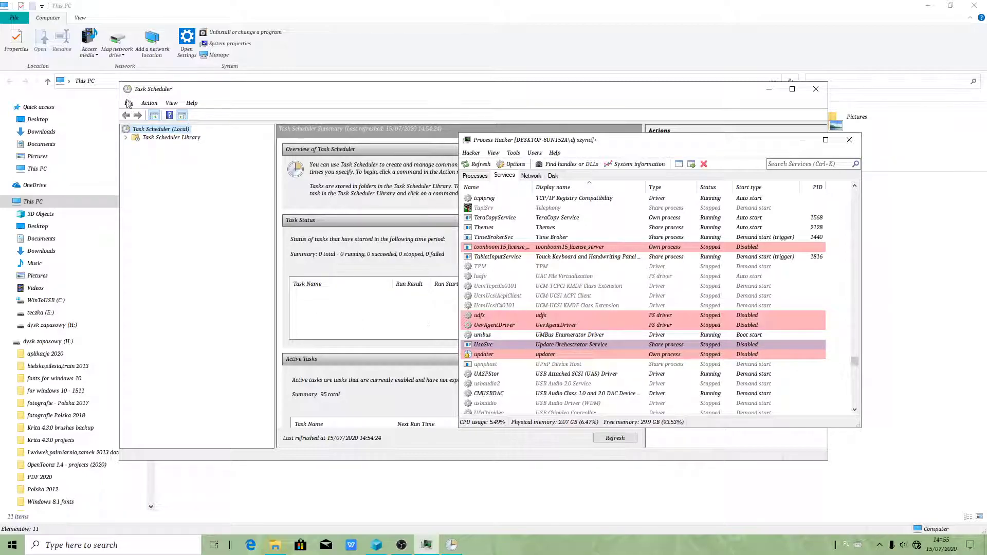
pyautogui.scroll(-6, 672, 346)
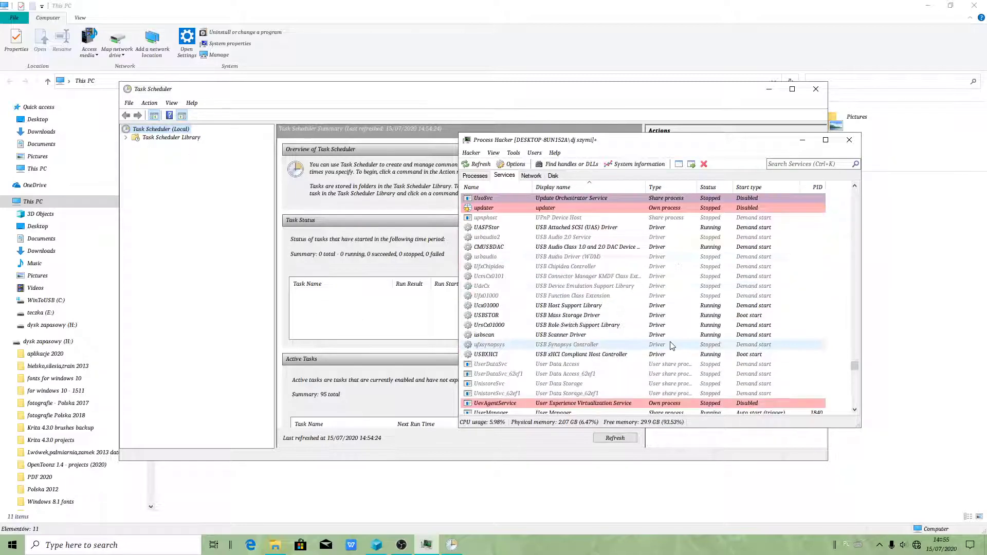
pyautogui.scroll(-5, 672, 343)
pyautogui.scroll(-6, 612, 314)
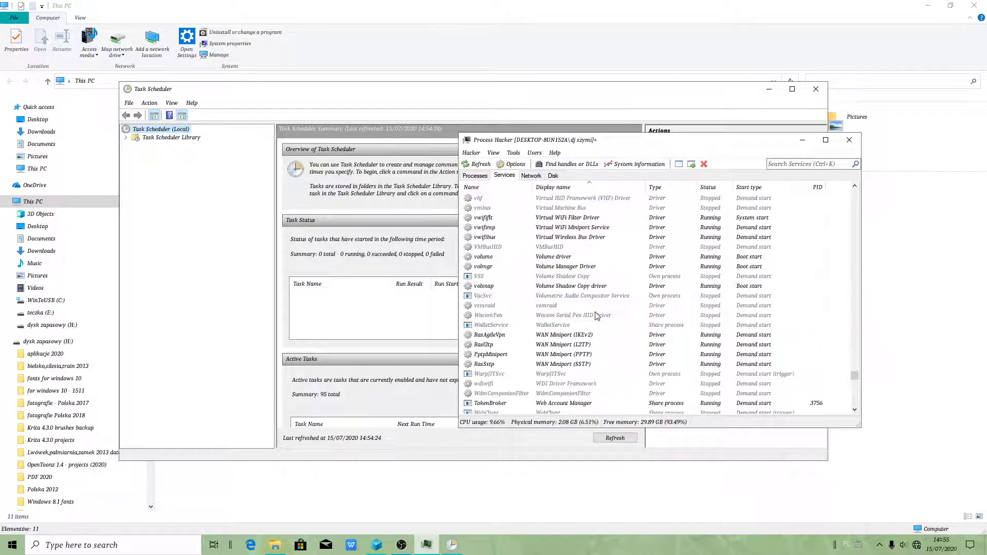
pyautogui.scroll(-12, 595, 320)
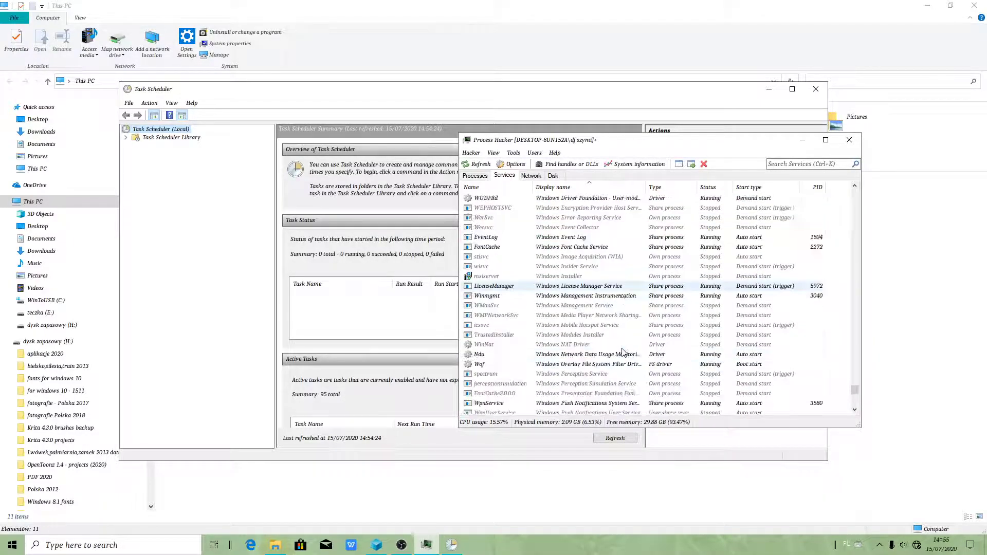
pyautogui.scroll(-5, 625, 344)
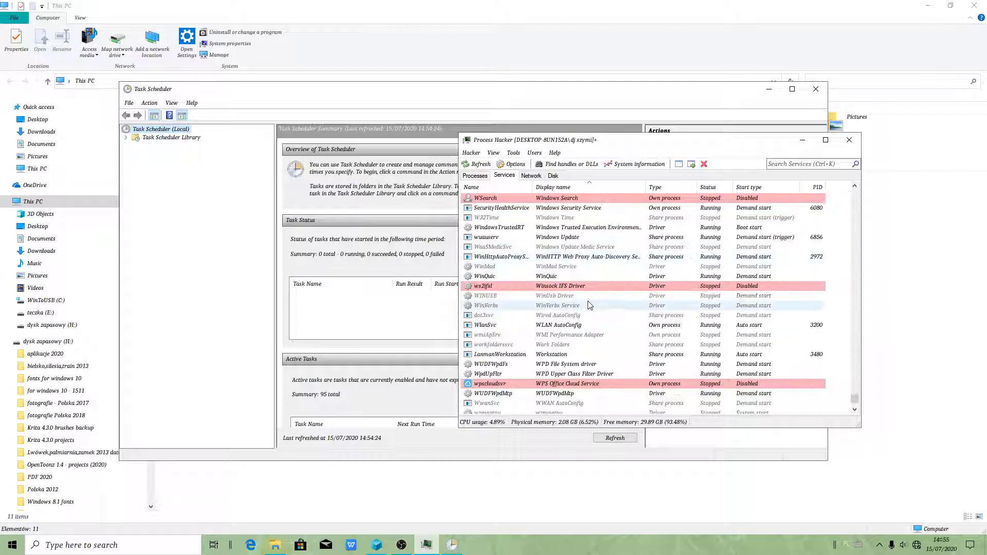
# Set the wuauserv service start type to Disabled.
pyautogui.rightClick(573, 242)
pyautogui.press('Escape')
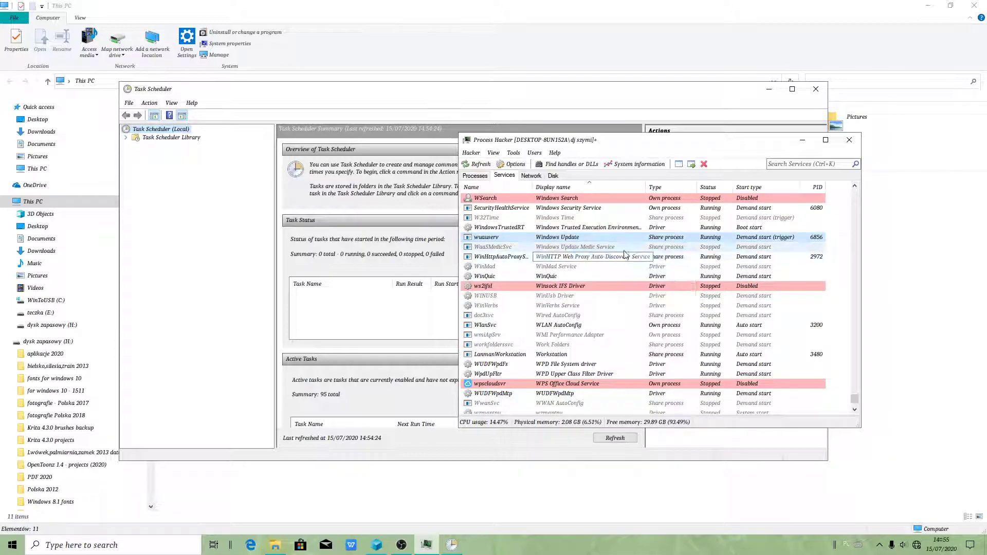
pyautogui.rightClick(689, 246)
pyautogui.click(719, 315)
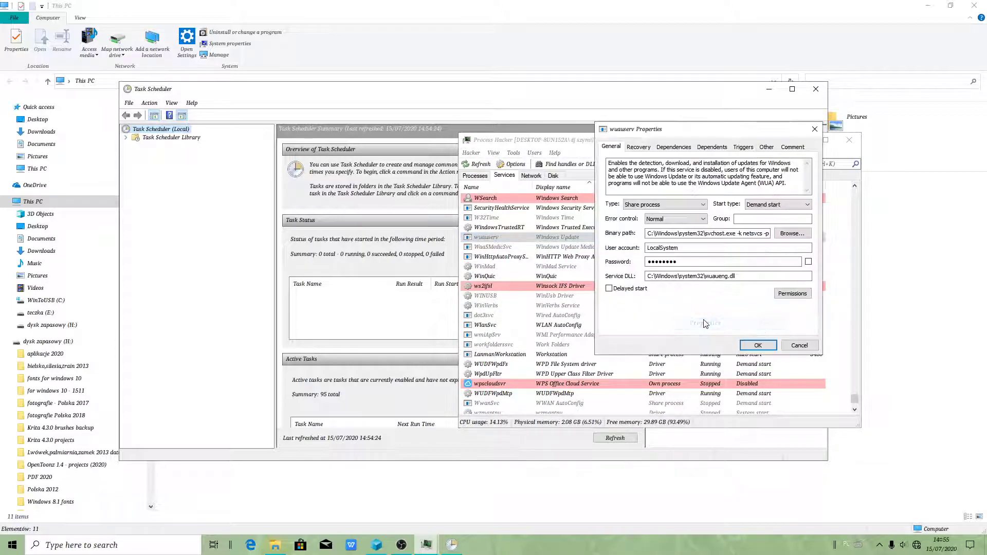
pyautogui.click(787, 205)
pyautogui.click(774, 240)
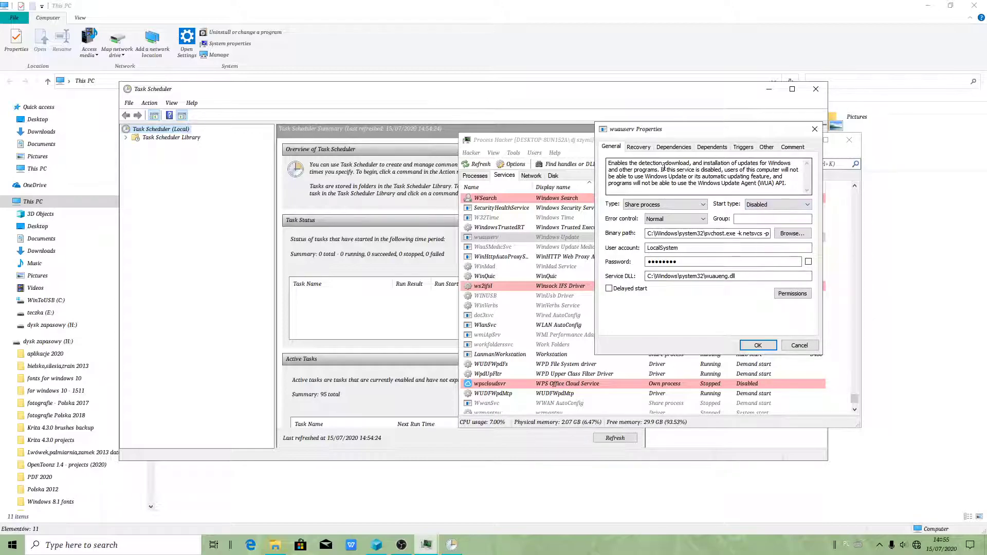
pyautogui.click(636, 148)
pyautogui.click(751, 346)
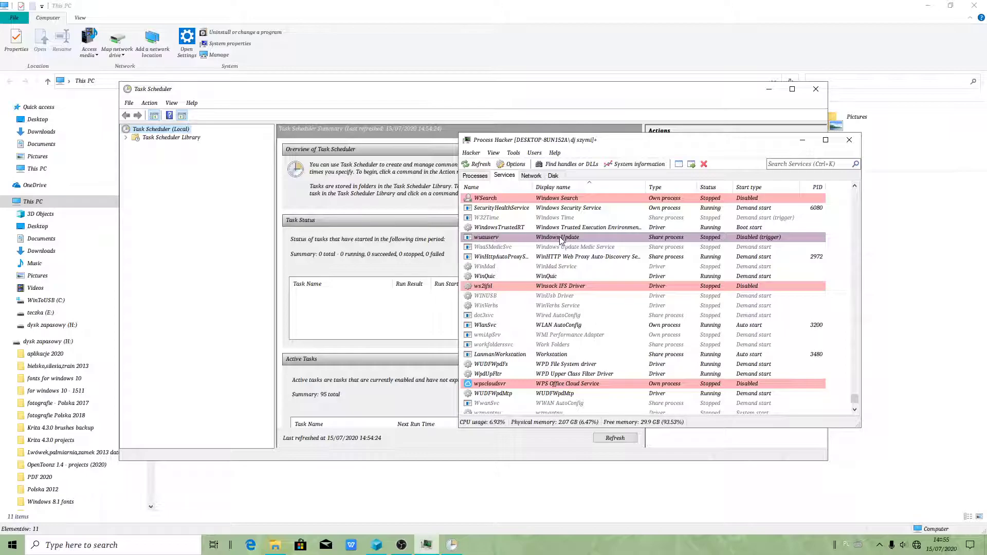
pyautogui.scroll(12, 562, 240)
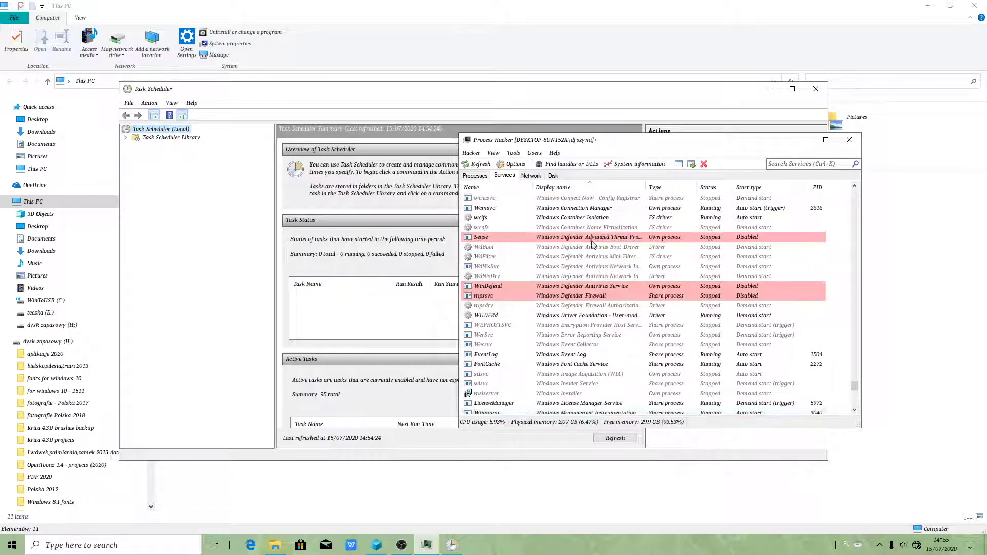
# Minimize Process Hacker and open Task Scheduler Library > Microsoft > Windows > UpdateOrchestrator.
pyautogui.click(802, 140)
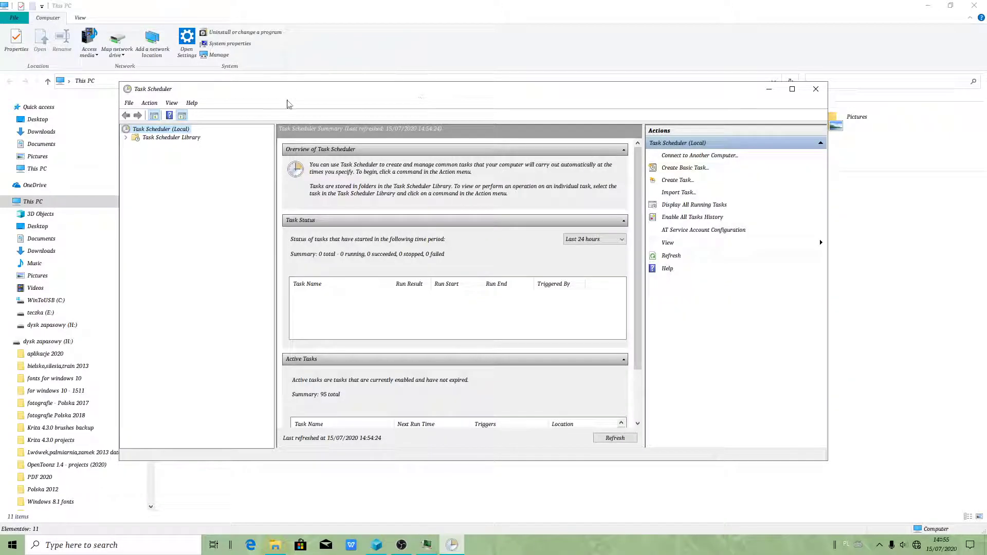
pyautogui.click(159, 138)
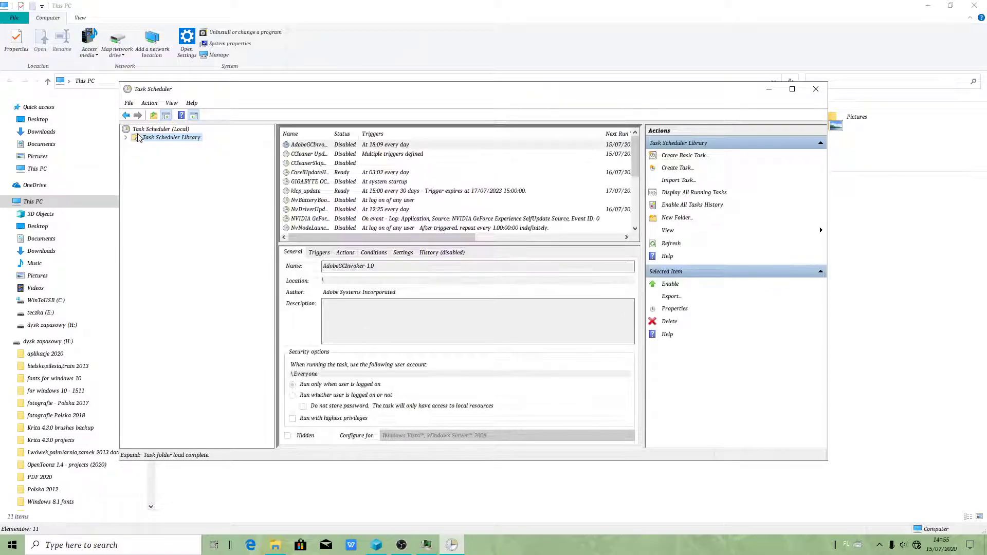
pyautogui.click(126, 138)
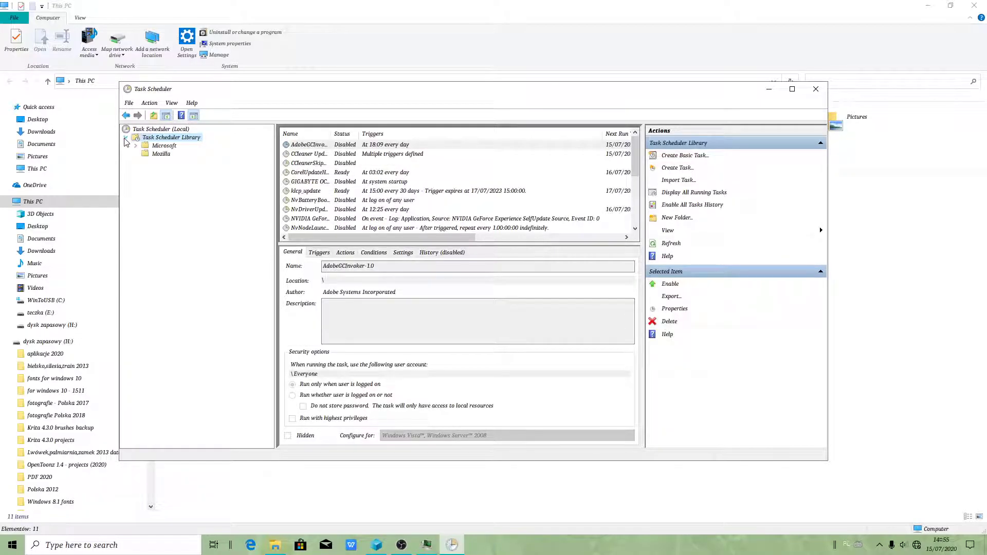
pyautogui.click(145, 149)
pyautogui.click(135, 146)
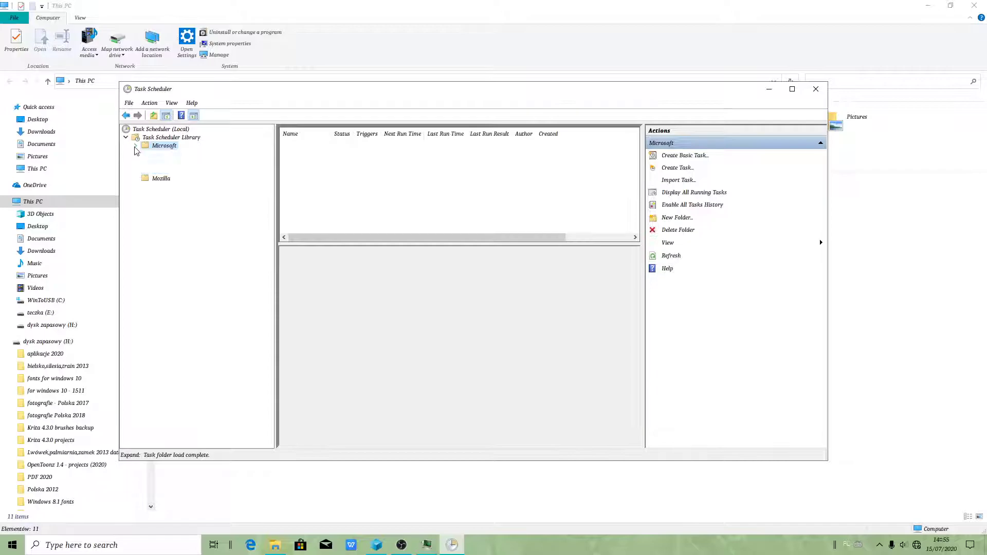
pyautogui.click(174, 162)
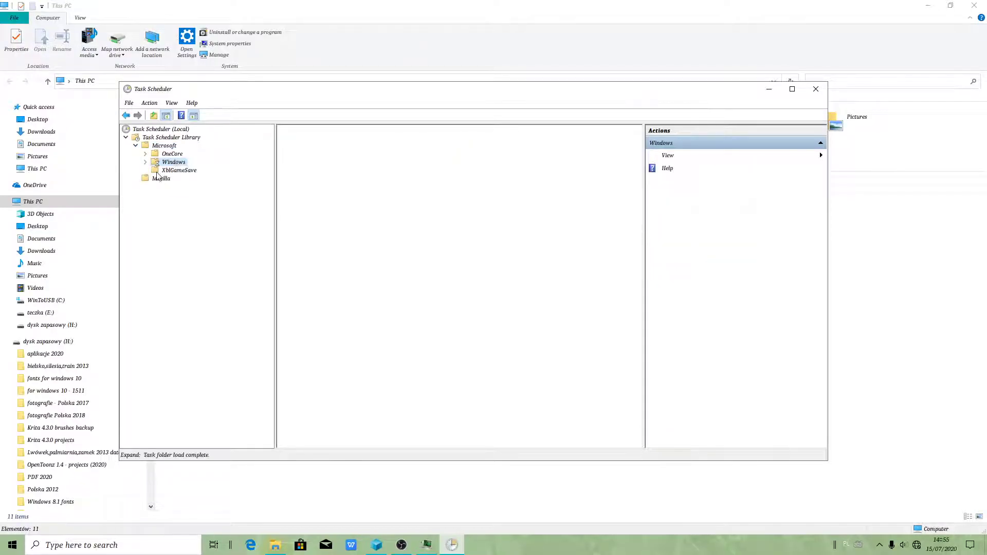
pyautogui.click(146, 162)
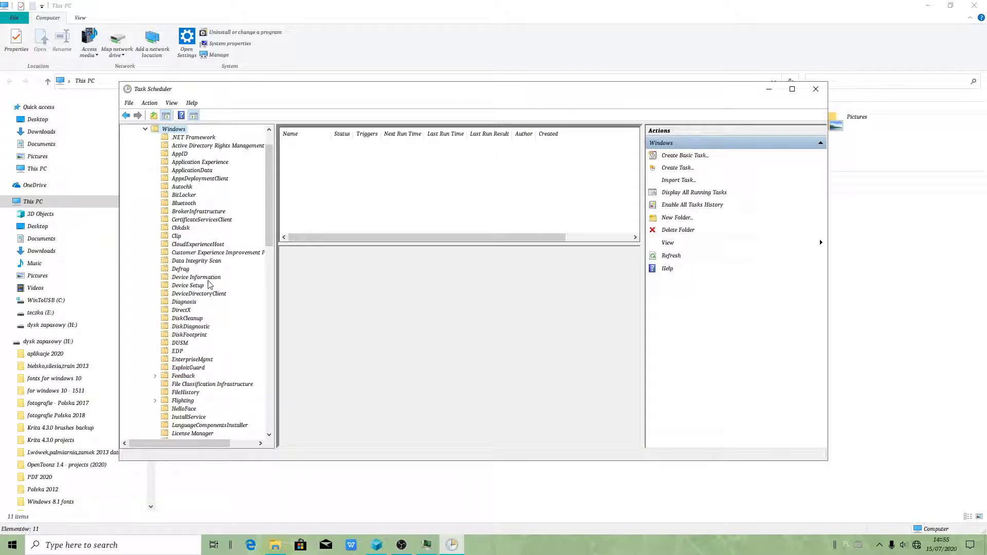
pyautogui.scroll(-19, 221, 280)
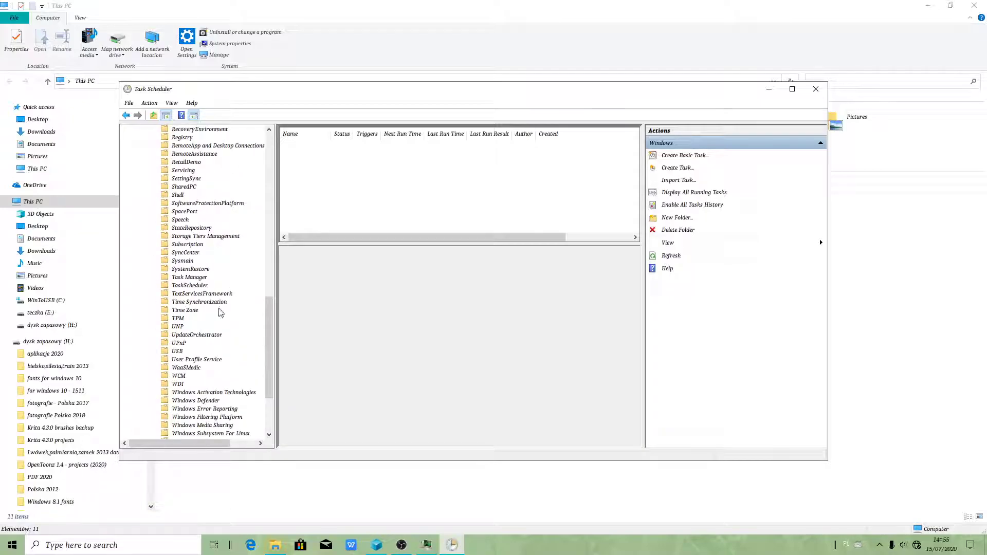
pyautogui.click(197, 335)
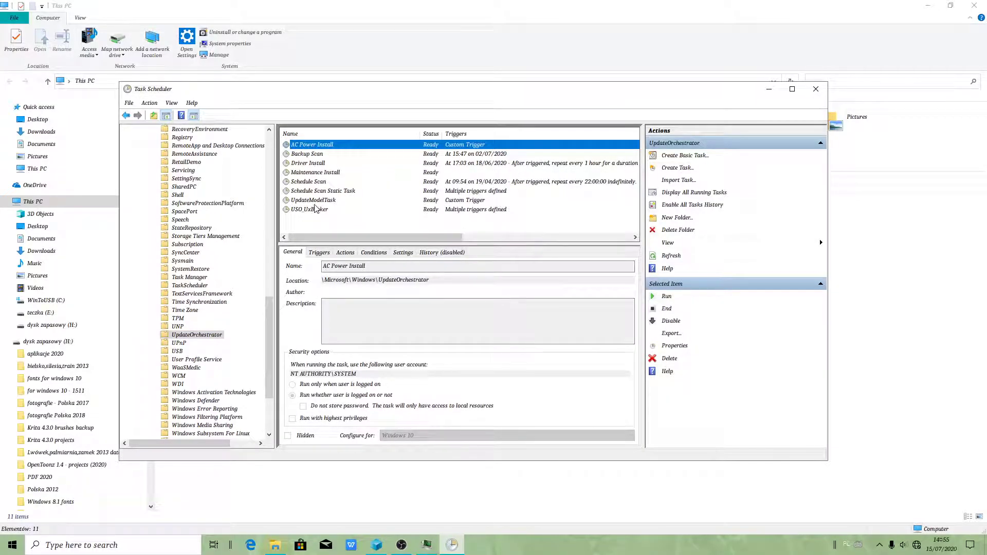
# Try to disable all eight UpdateOrchestrator tasks (permission denied), then open Start's All Programs list.
pyautogui.keyDown('shift'); pyautogui.click(313, 202); pyautogui.keyUp('shift')
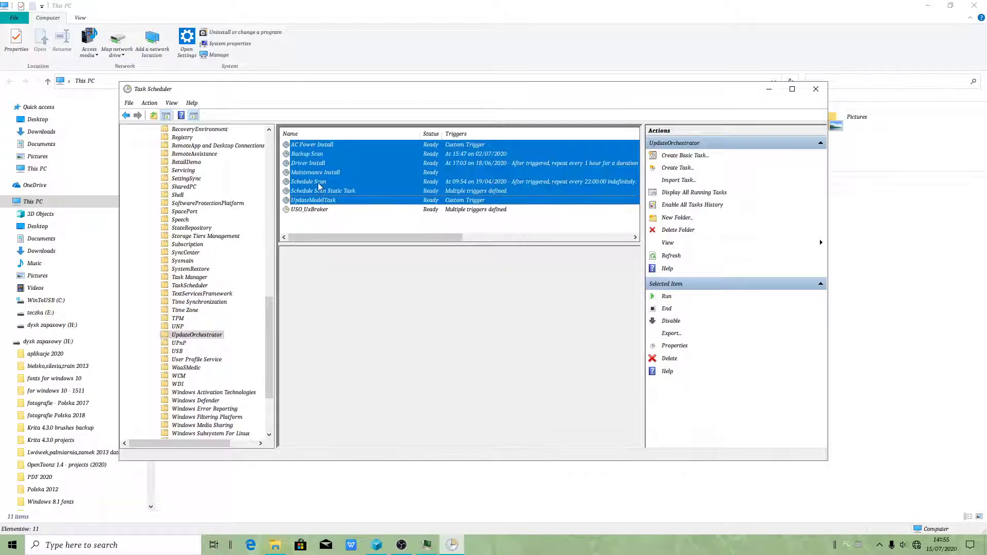
pyautogui.keyDown('shift'); pyautogui.click(311, 211); pyautogui.keyUp('shift')
pyautogui.rightClick(300, 170)
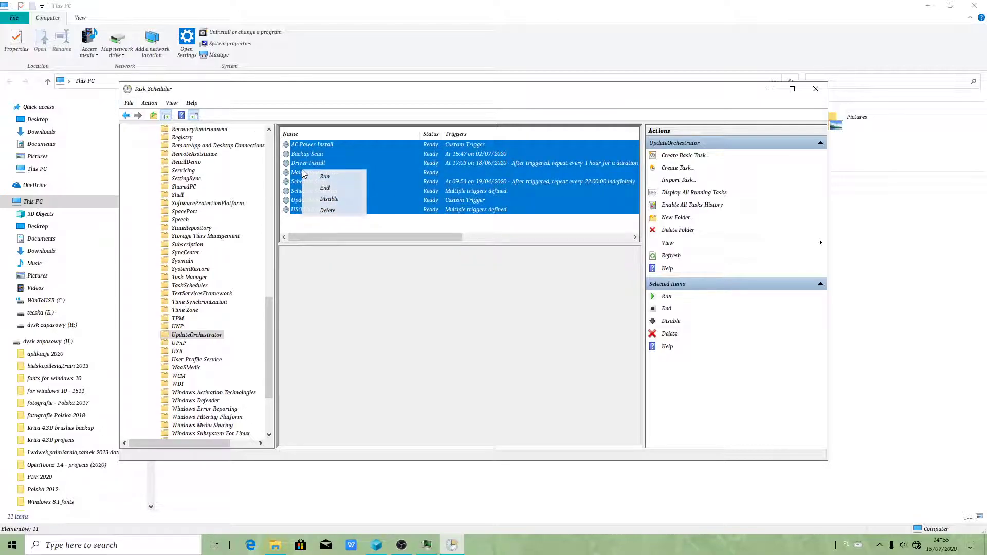
pyautogui.click(316, 199)
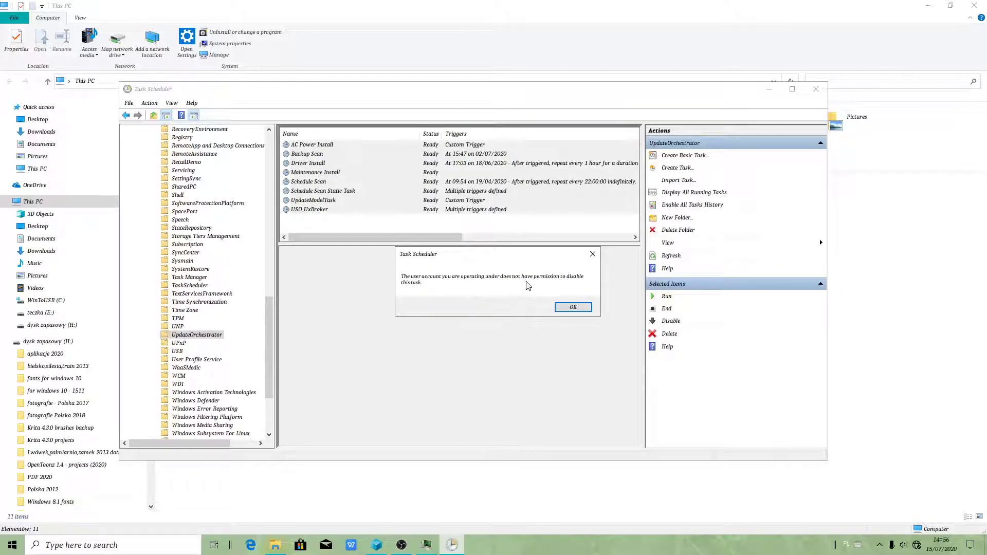
pyautogui.click(12, 545)
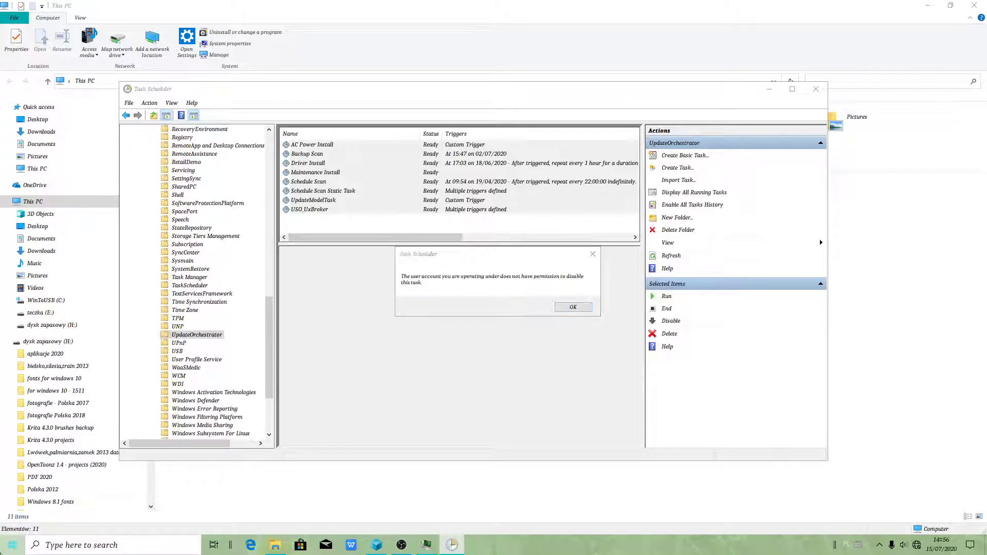
pyautogui.click(31, 501)
# Launch HyperSnap 8 and text-capture the permission error message as Snap6.
pyautogui.scroll(-5, 60, 434)
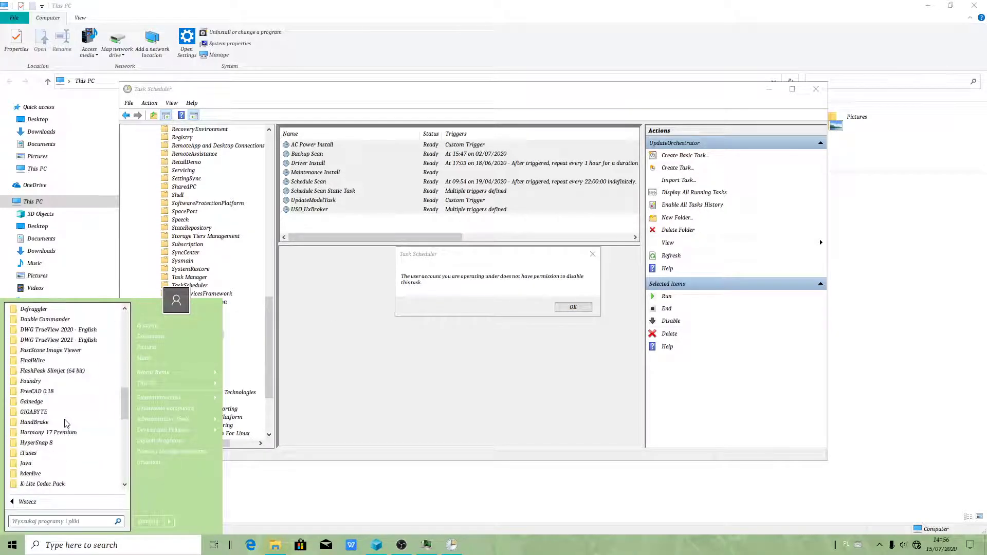
pyautogui.click(59, 443)
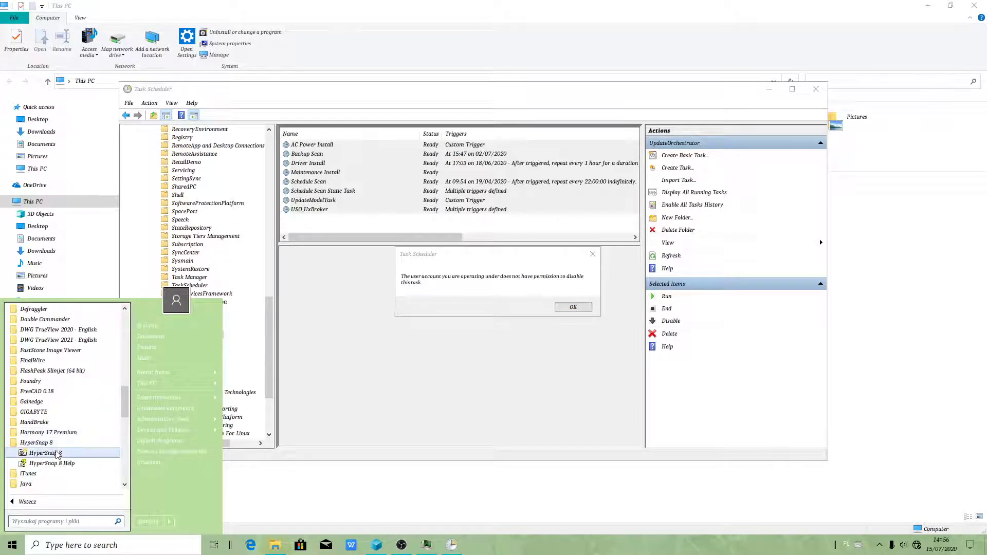
pyautogui.click(58, 453)
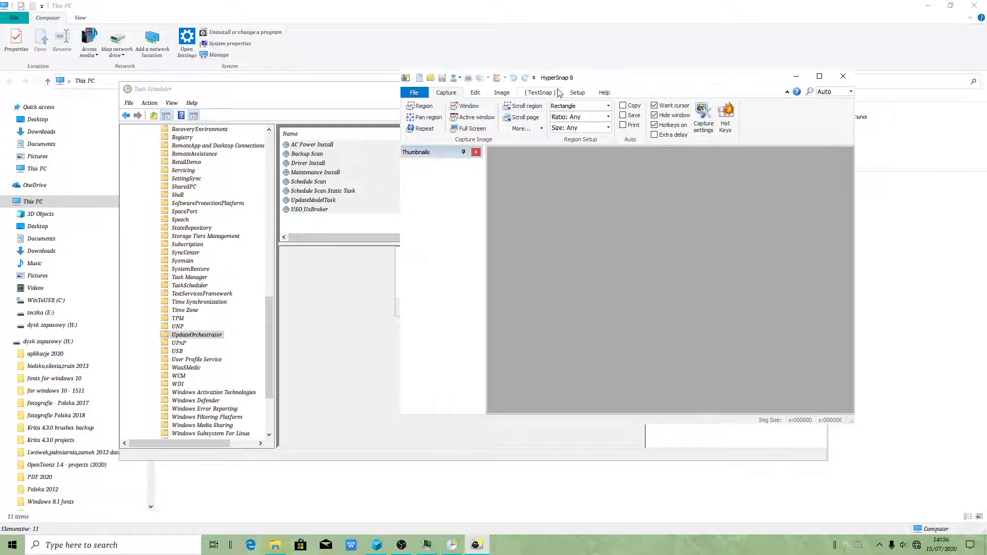
pyautogui.click(550, 92)
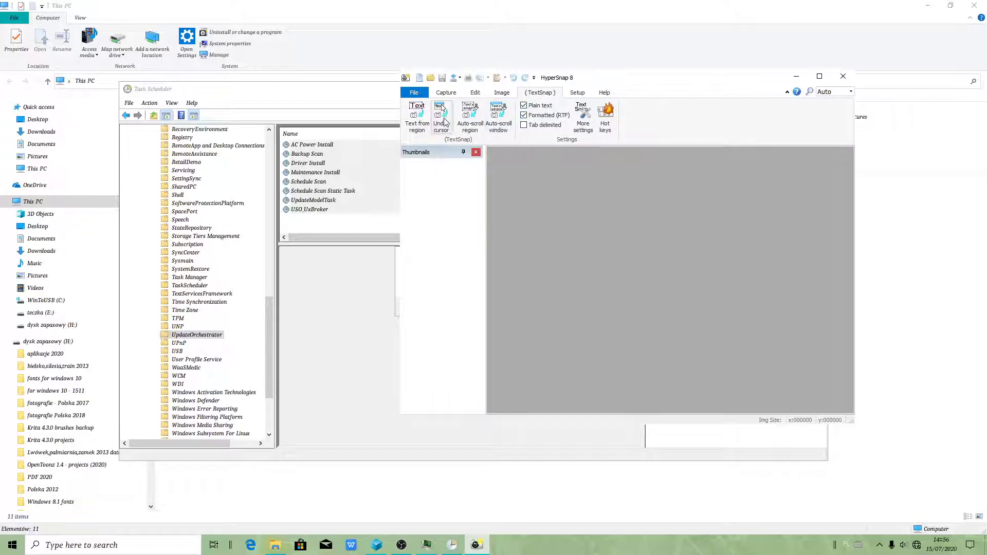
pyautogui.click(444, 120)
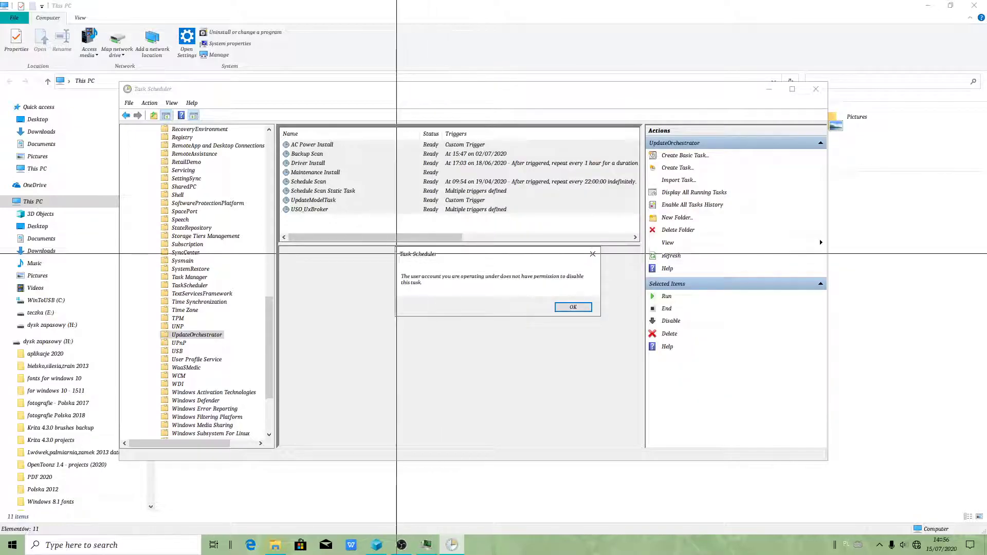
pyautogui.click(396, 254)
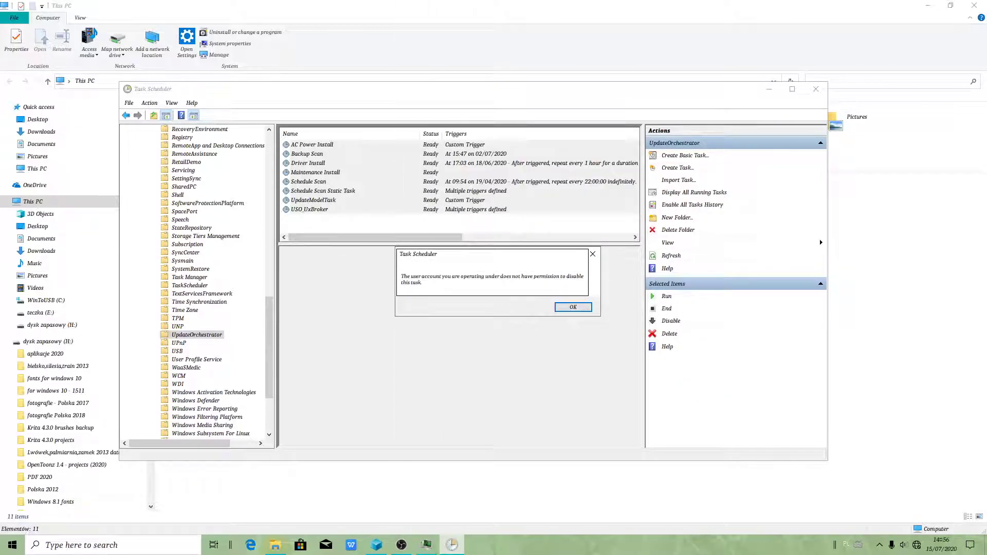
pyautogui.click(588, 295)
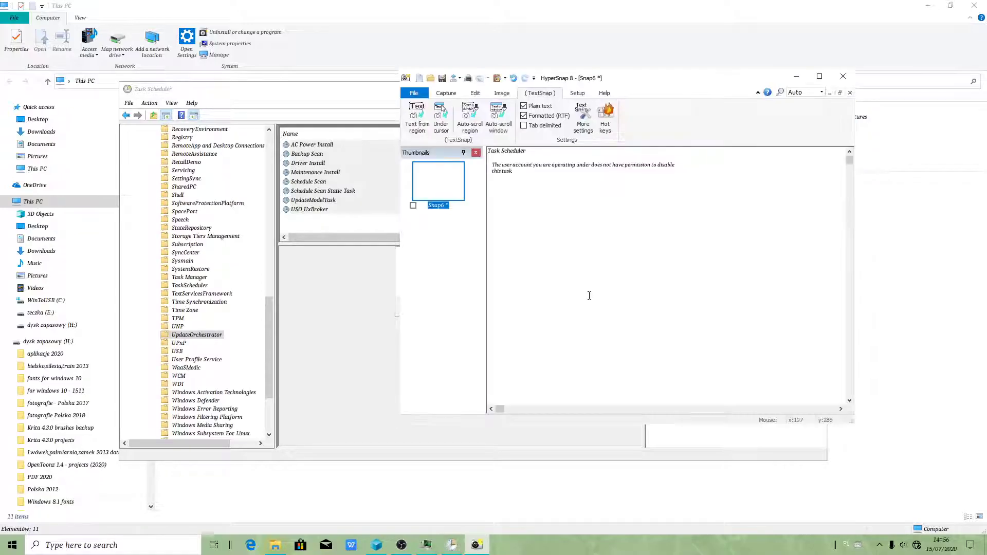
# Close the repeated 'no permission' warning in Task Scheduler.
pyautogui.click(316, 195)
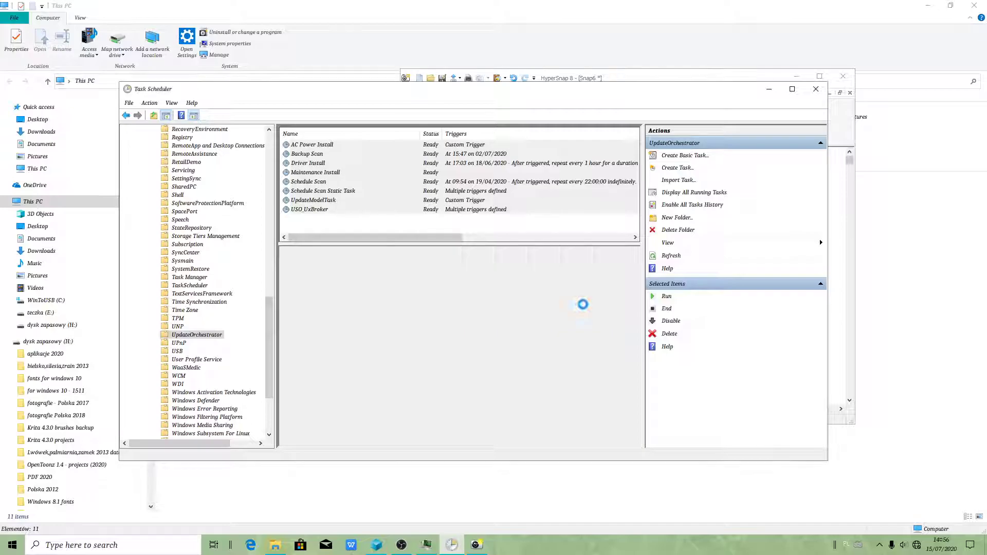
pyautogui.click(593, 255)
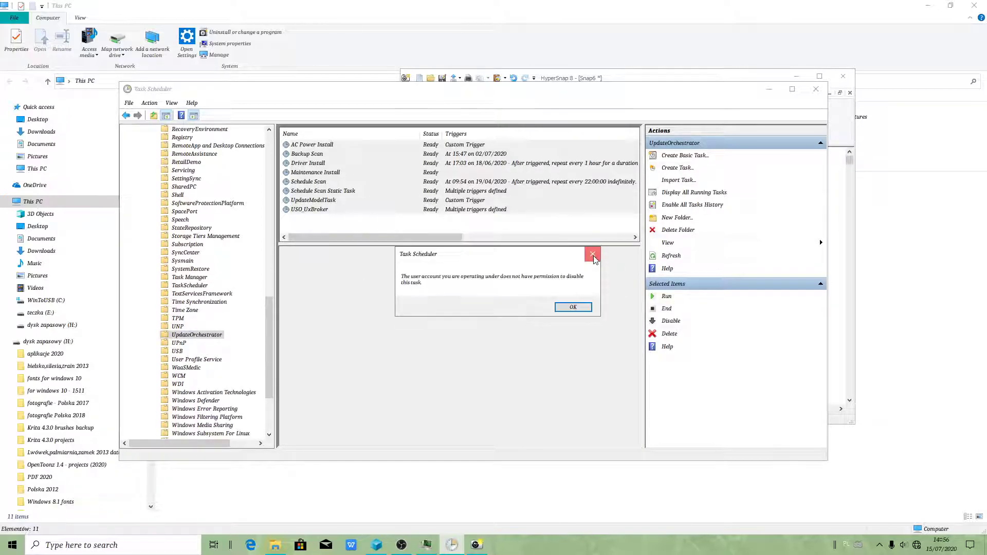
pyautogui.click(593, 257)
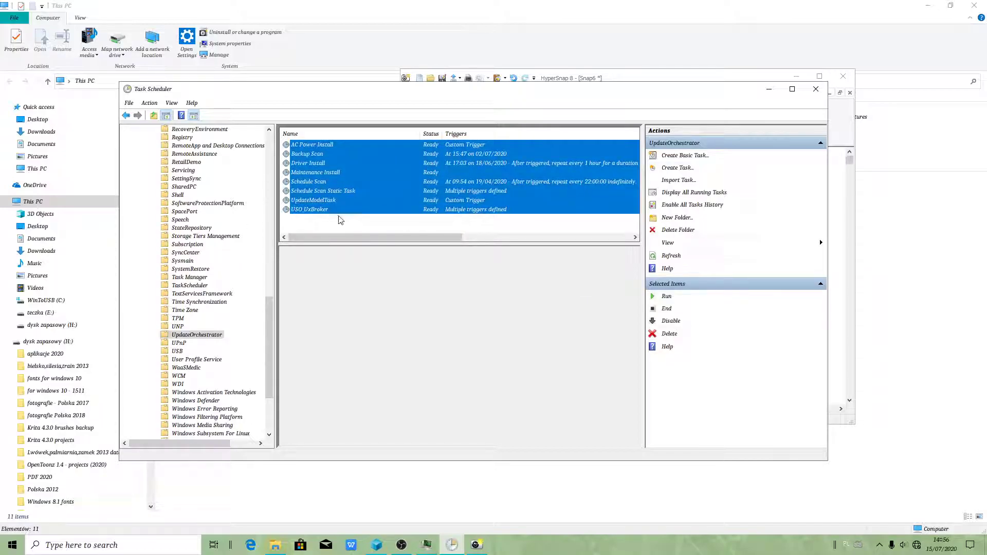
# Disable and then delete both WindowsUpdate tasks, Scheduled Start and sihpostreboot.
pyautogui.scroll(-4, 239, 367)
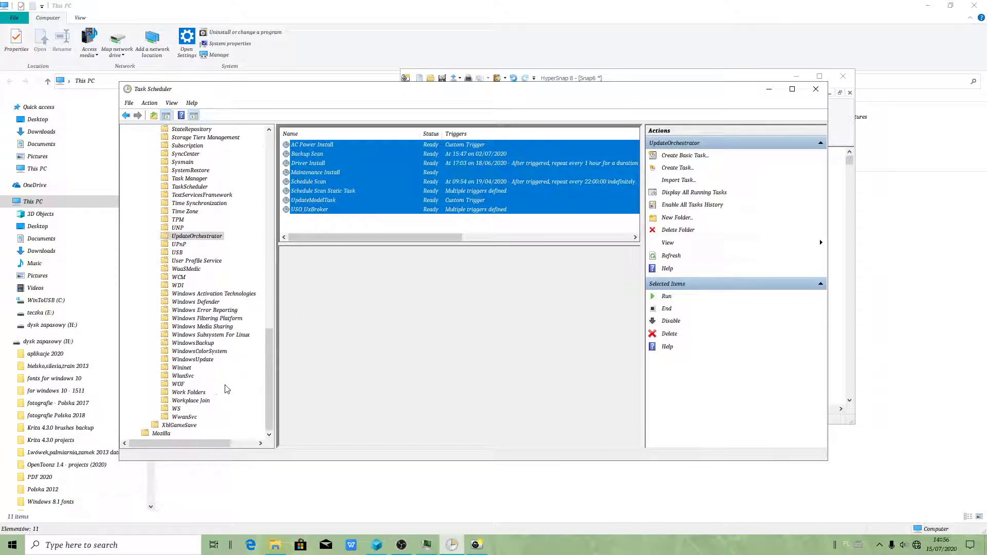
pyautogui.click(193, 360)
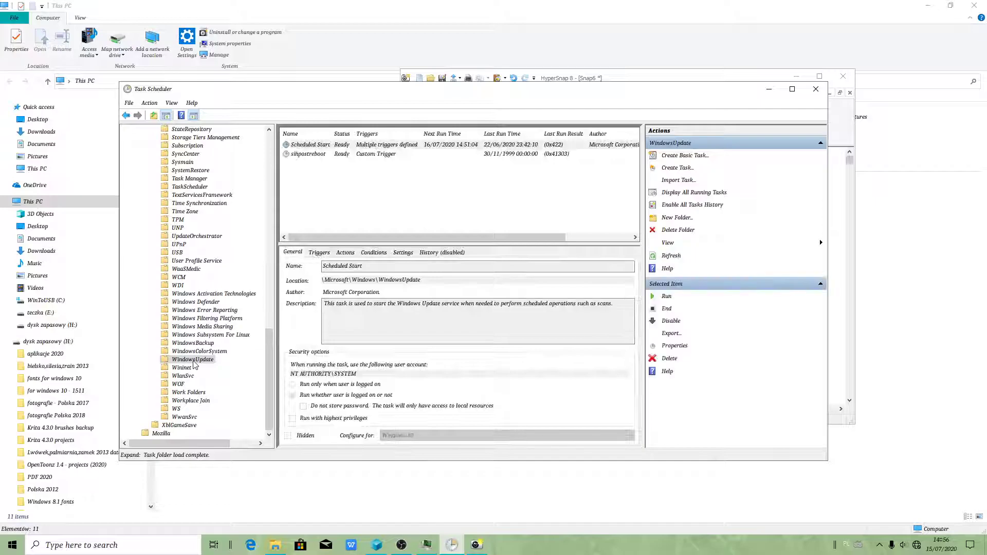
pyautogui.keyDown('shift'); pyautogui.click(313, 154); pyautogui.keyUp('shift')
pyautogui.rightClick(313, 156)
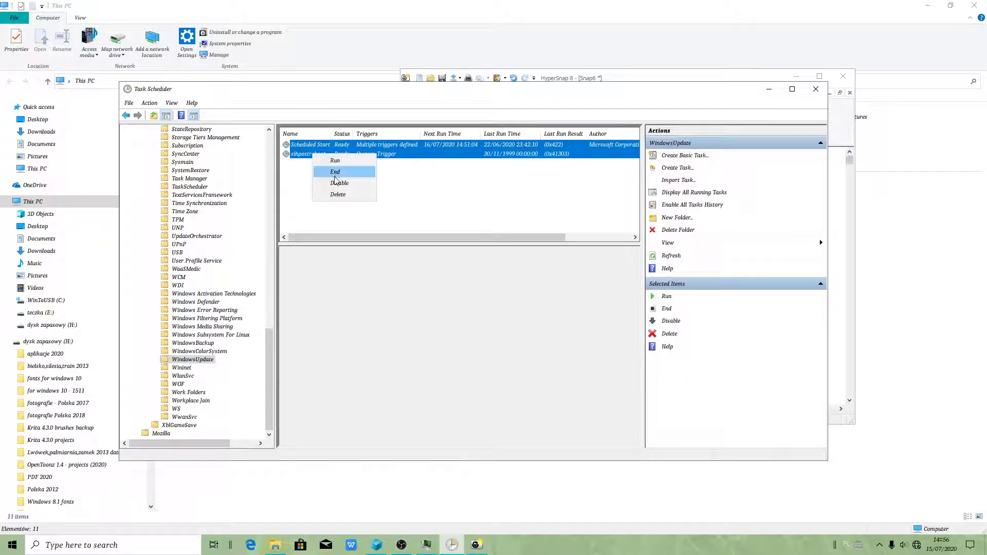
pyautogui.click(335, 183)
pyautogui.click(568, 311)
pyautogui.rightClick(363, 155)
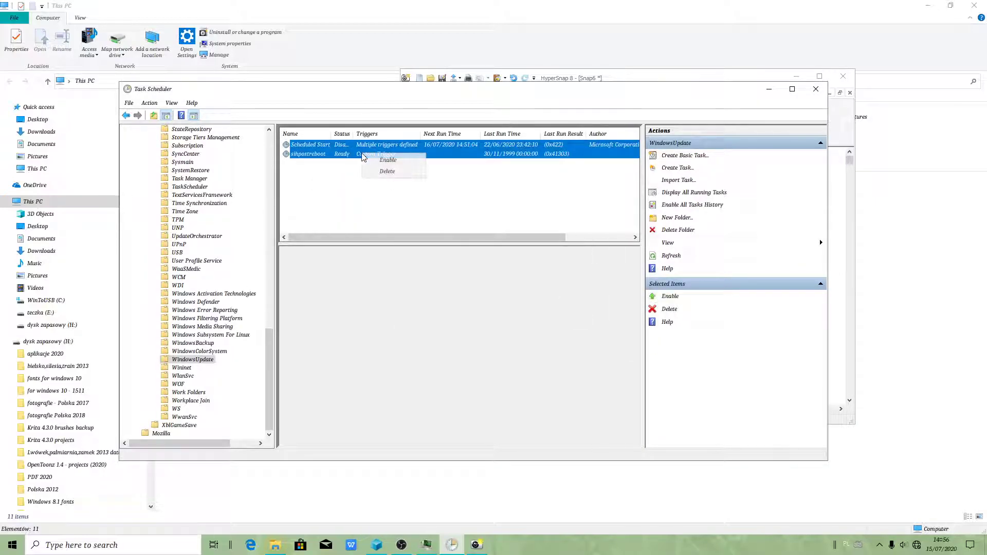
pyautogui.click(387, 171)
pyautogui.click(491, 310)
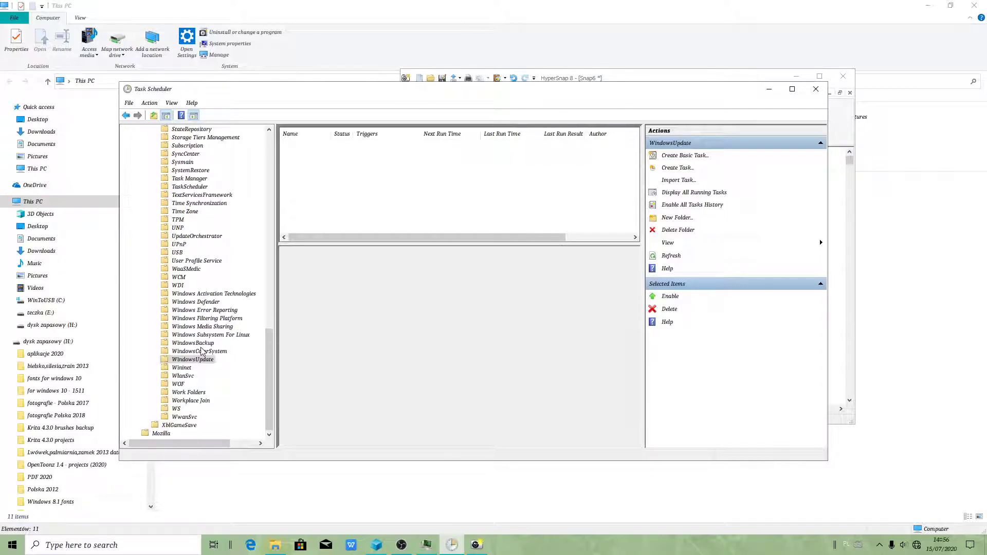
# Select all UpdateOrchestrator tasks, then close Task Scheduler.
pyautogui.click(207, 237)
pyautogui.hotkey('ctrl', 'a')
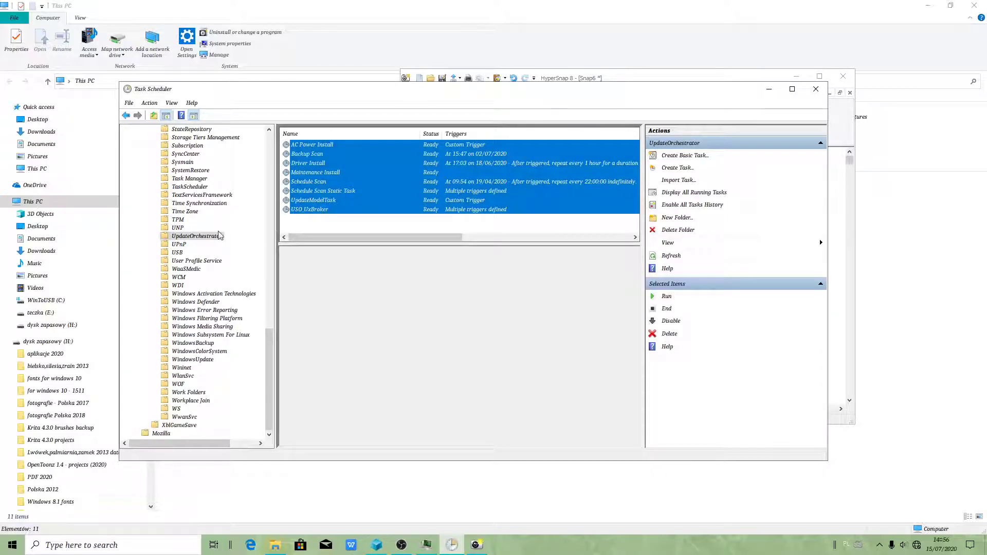
pyautogui.click(816, 89)
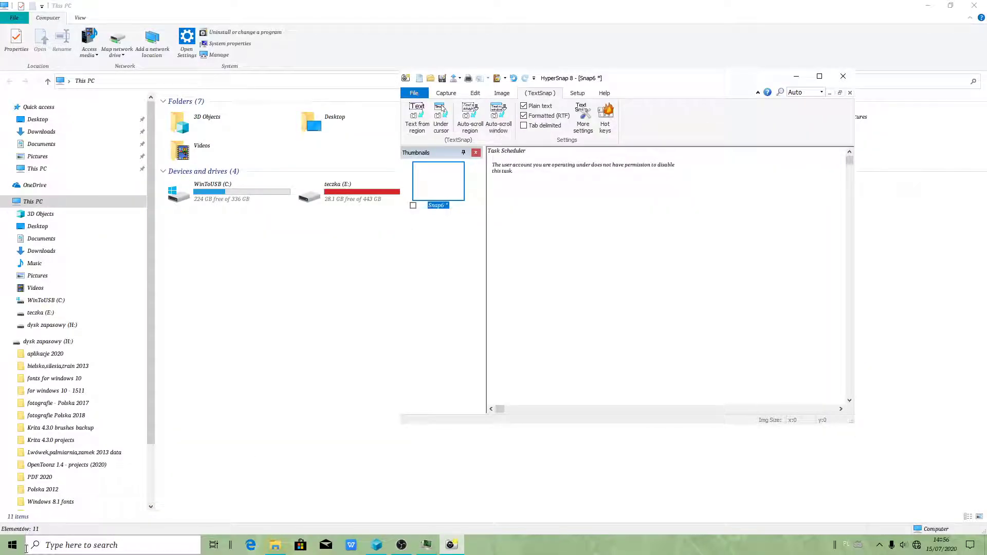
# Launch Registry Editor via 'regedit' and collapse the open tree back to HKEY_LOCAL_MACHINE.
pyautogui.click(42, 548)
pyautogui.write('re')
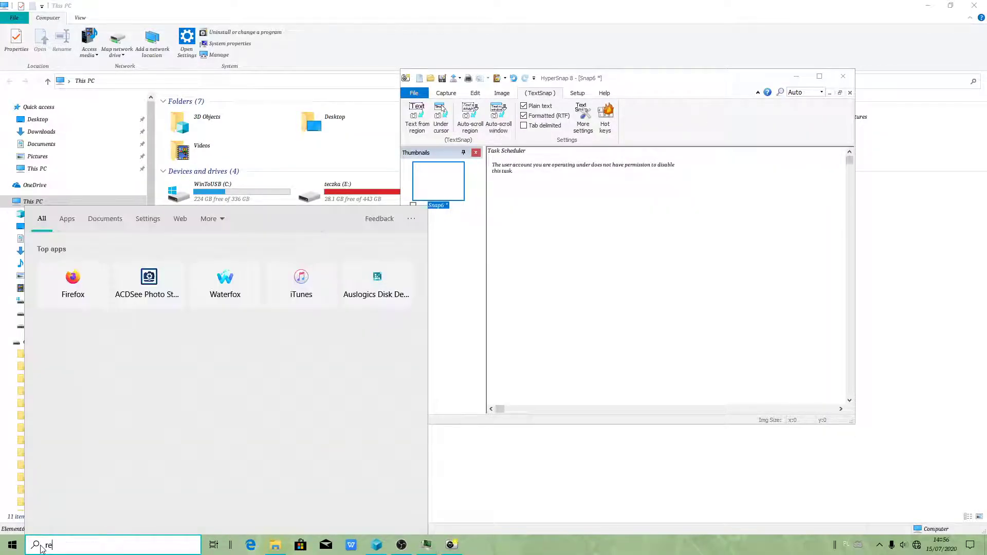
pyautogui.write('gedit')
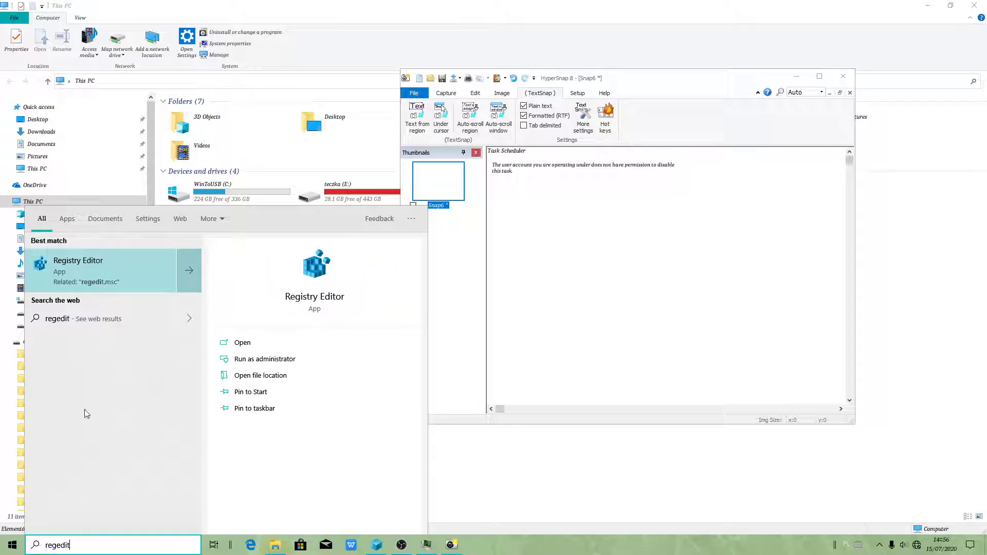
pyautogui.click(87, 265)
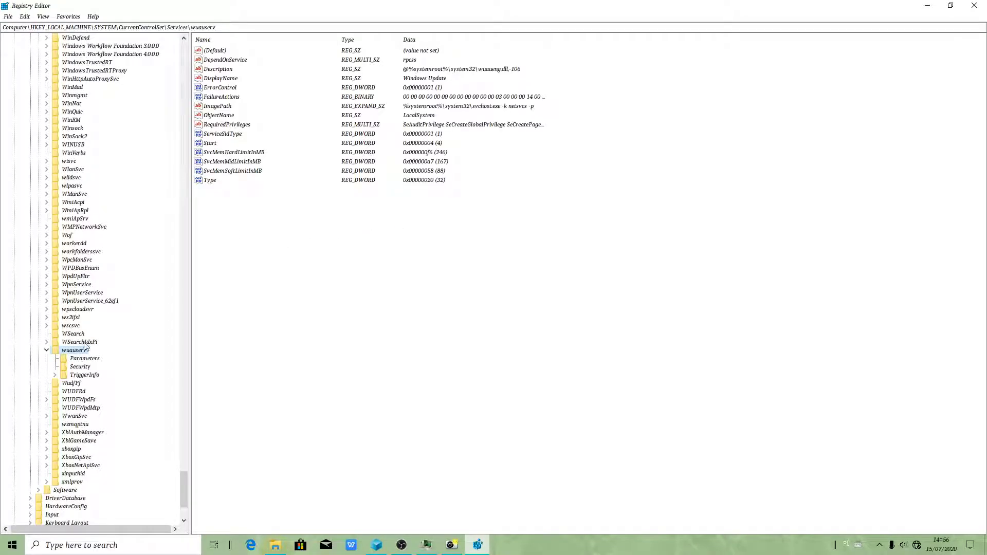
pyautogui.click(47, 351)
pyautogui.moveTo(180, 489); pyautogui.dragTo(182, 57)
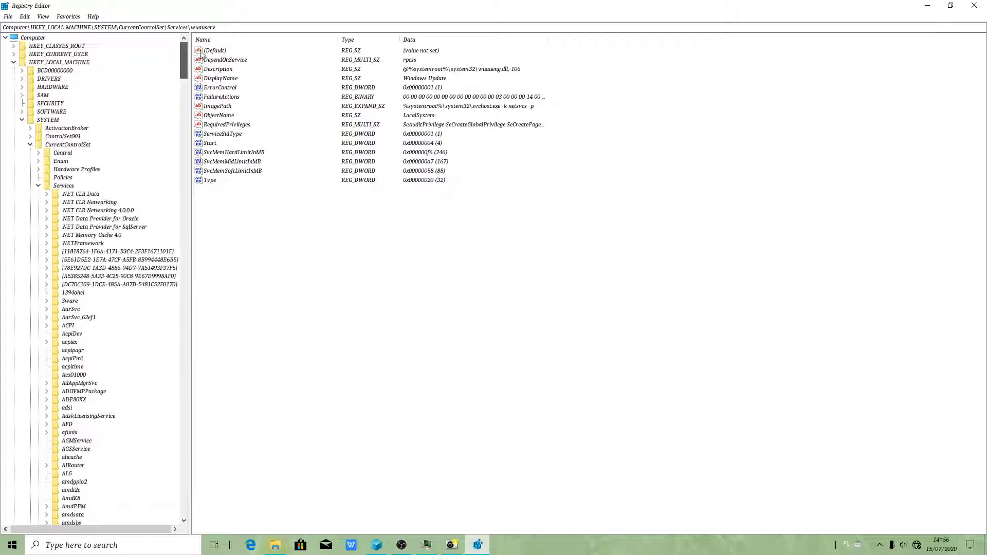
pyautogui.click(38, 187)
pyautogui.click(30, 145)
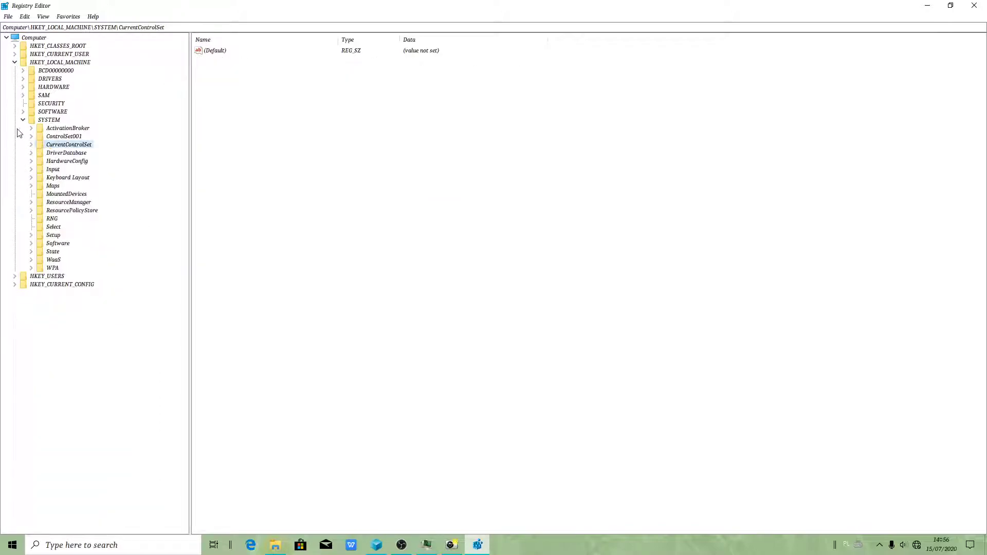
pyautogui.click(22, 120)
pyautogui.click(55, 63)
pyautogui.click(14, 62)
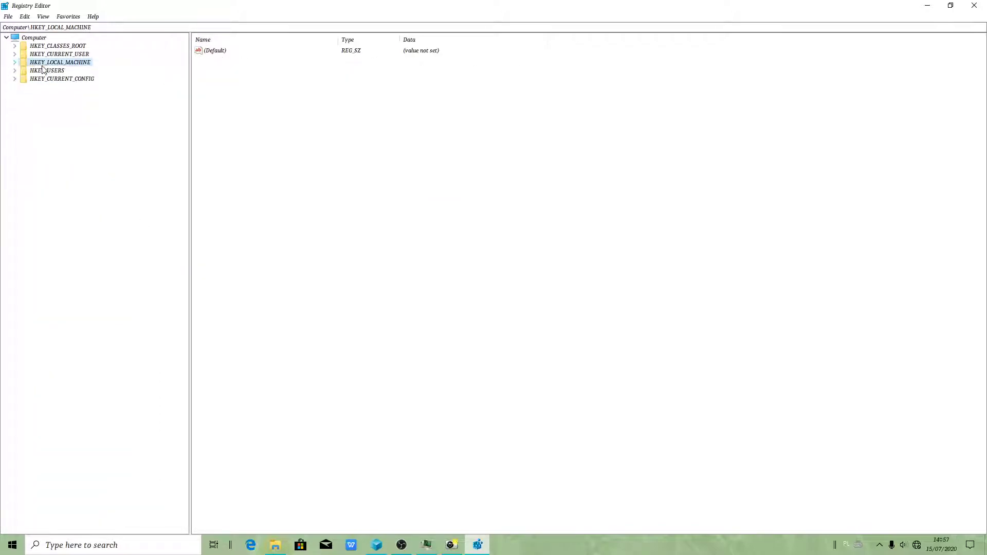
pyautogui.click(15, 63)
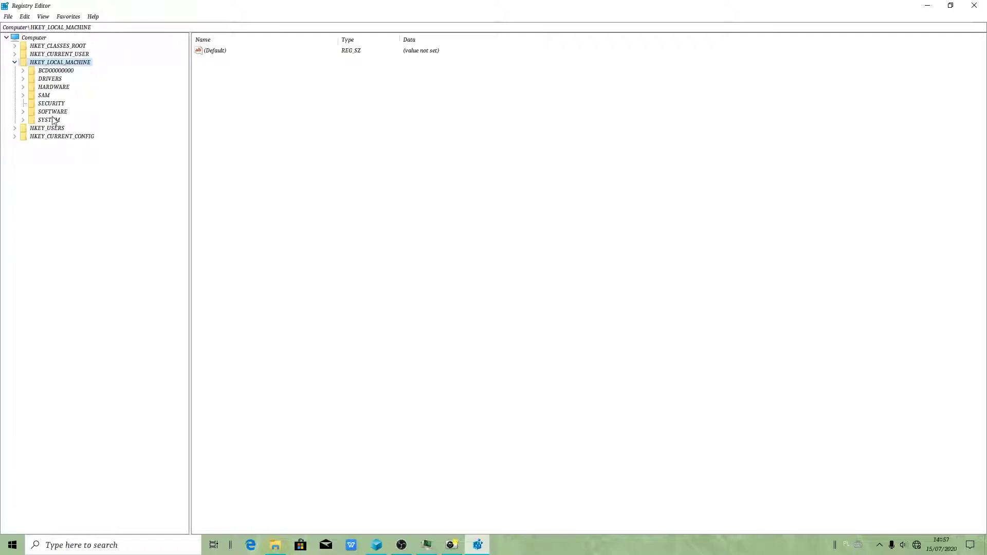
# Expand SOFTWARE\Microsoft\Windows NT\CurrentVersion\Schedule in the key tree.
pyautogui.click(50, 112)
pyautogui.click(22, 113)
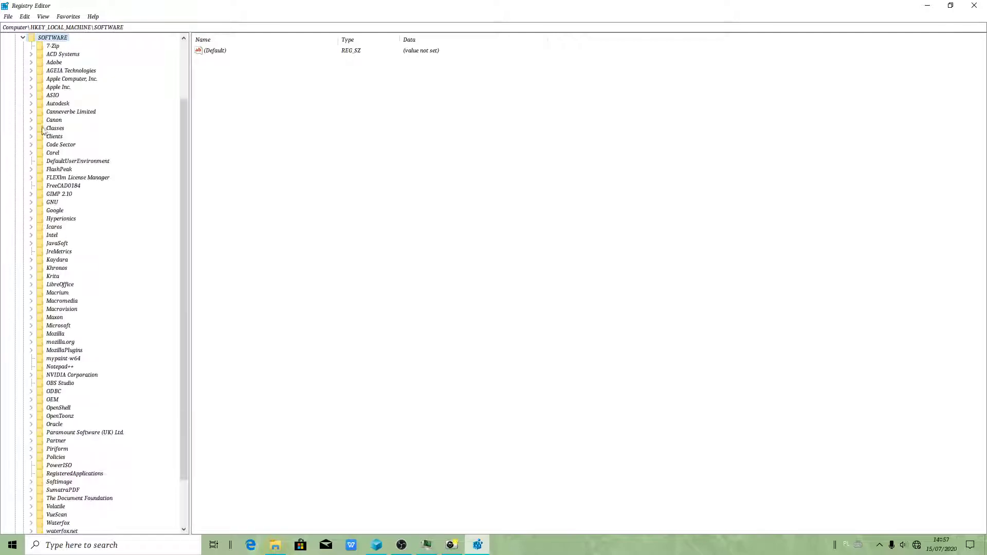
pyautogui.scroll(-3, 113, 208)
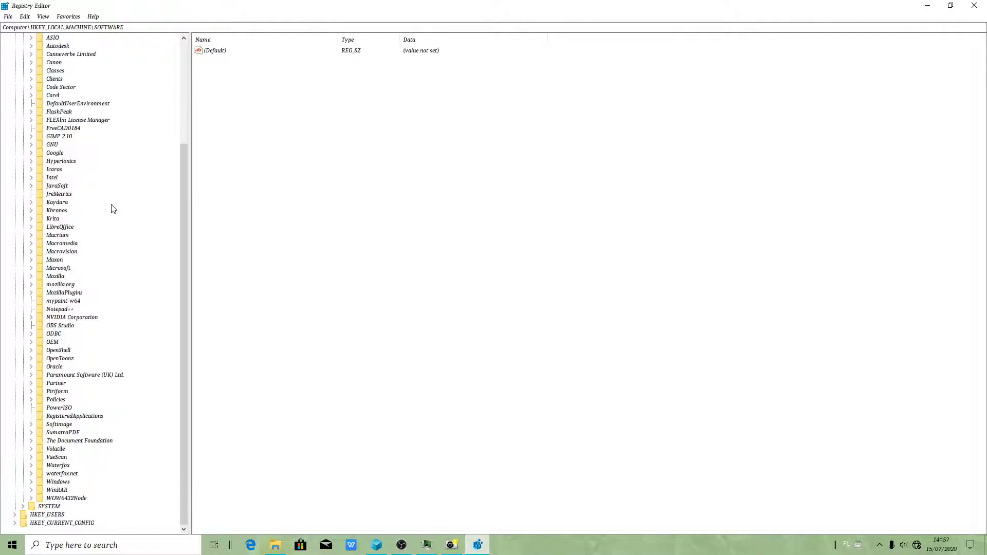
pyautogui.click(67, 270)
pyautogui.click(31, 268)
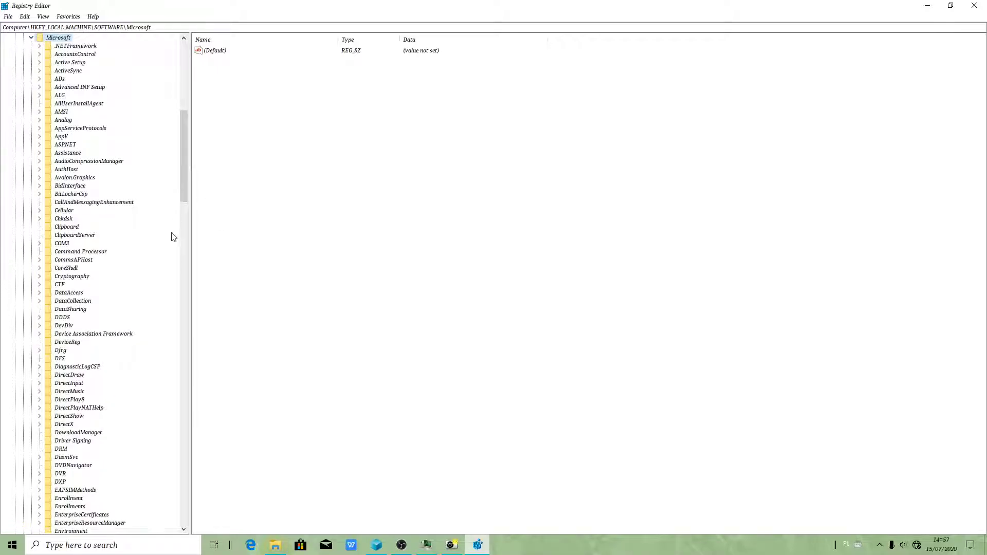
pyautogui.scroll(-20, 174, 237)
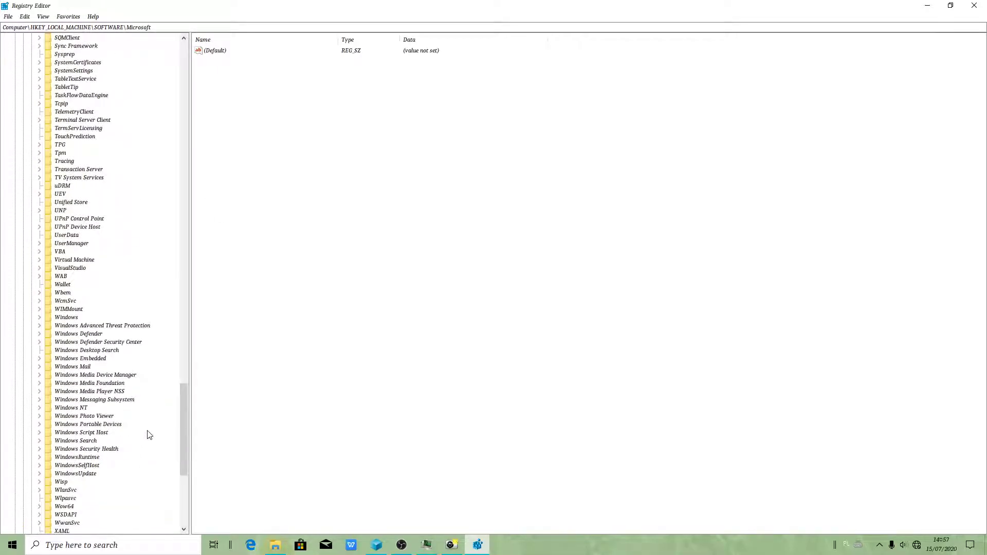
pyautogui.click(72, 408)
pyautogui.click(40, 408)
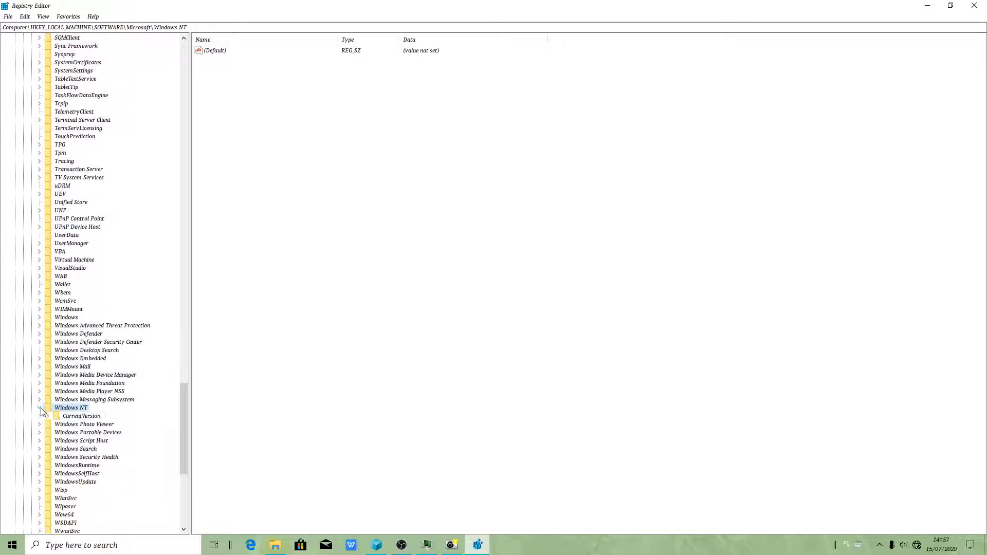
pyautogui.click(64, 416)
pyautogui.click(48, 416)
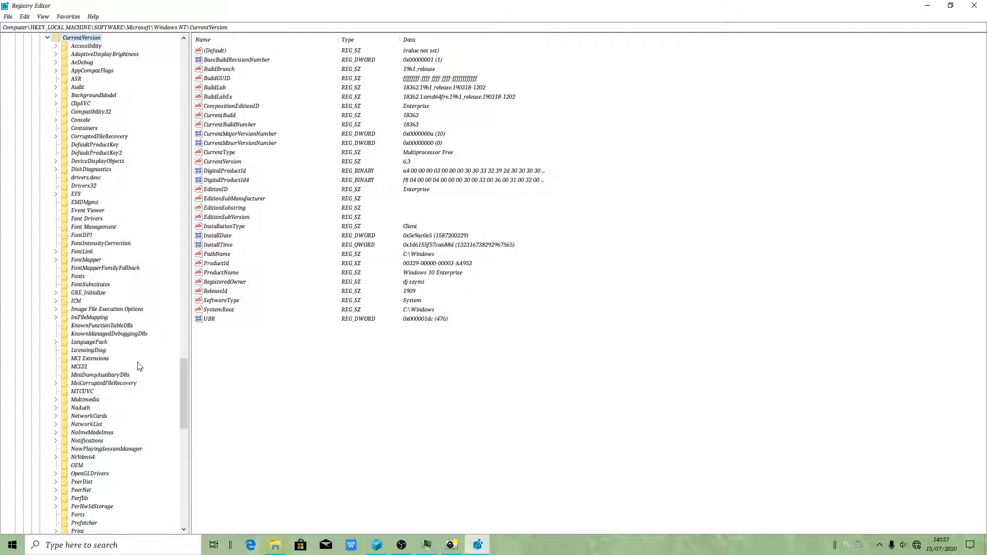
pyautogui.scroll(-9, 137, 367)
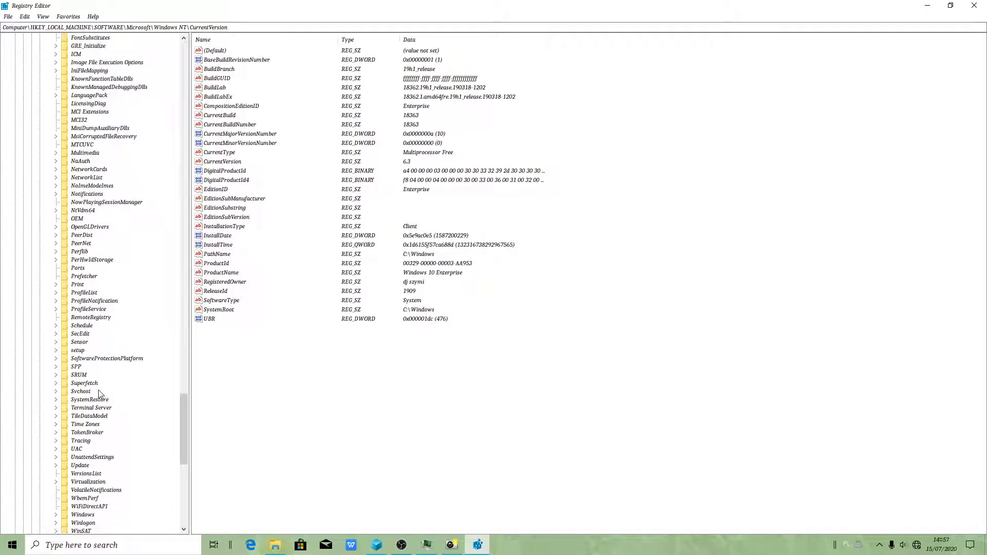
pyautogui.click(90, 326)
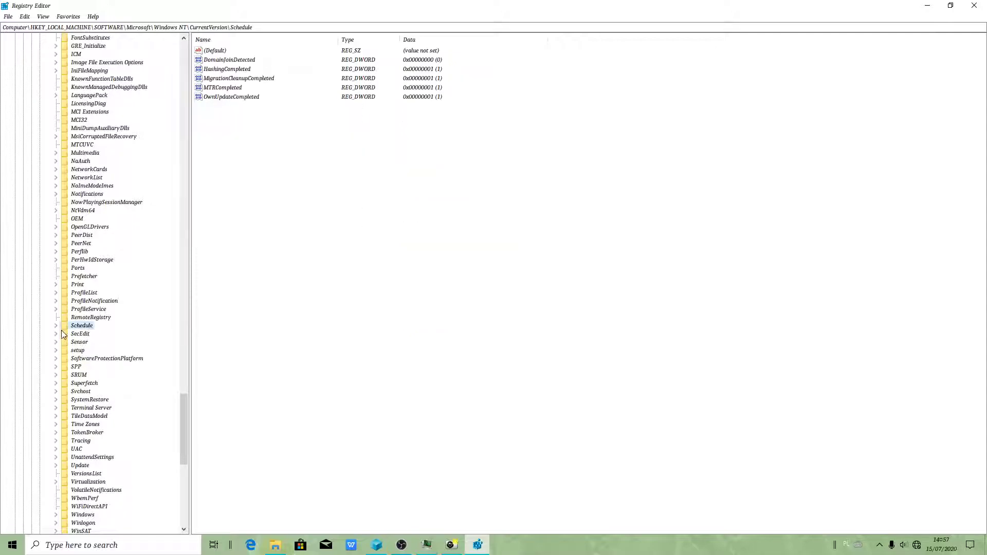
pyautogui.click(56, 325)
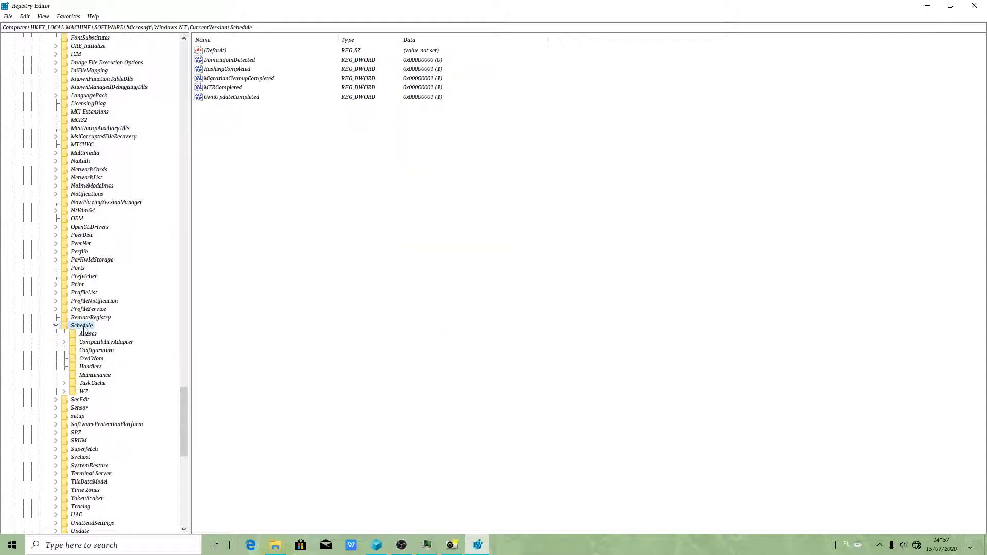
# Widen the tree pane and open TaskCache\Tree\Microsoft\Windows\UpdateOrchestrator.
pyautogui.click(92, 383)
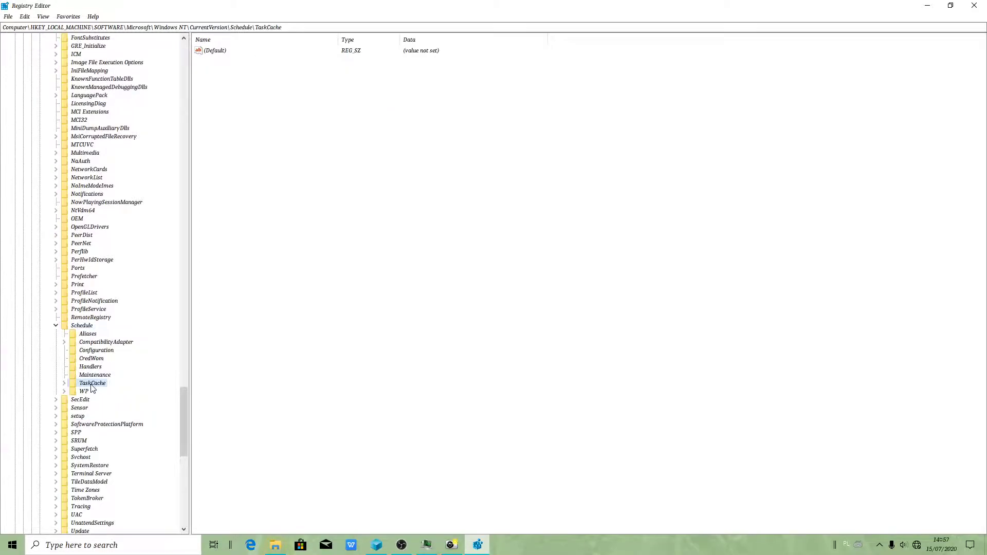
pyautogui.click(64, 383)
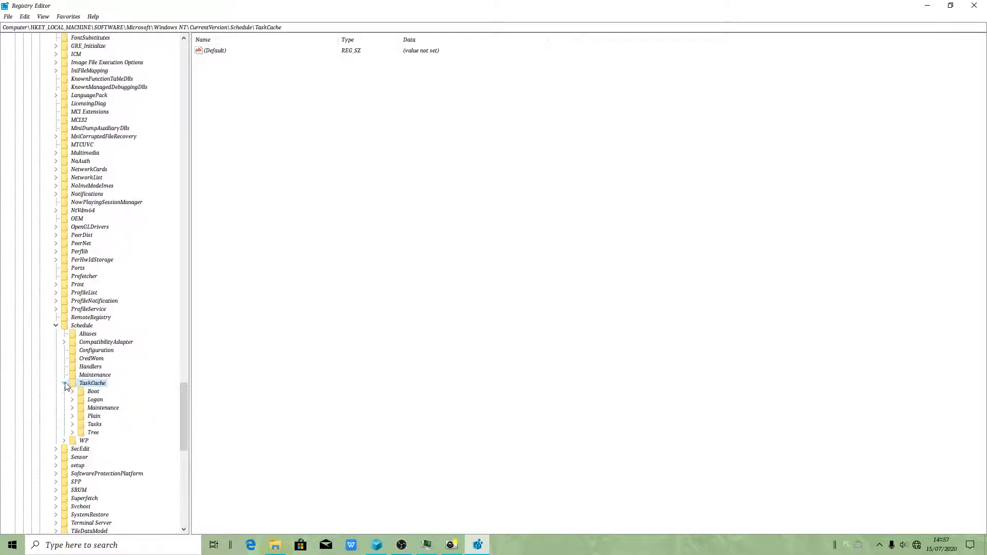
pyautogui.click(94, 433)
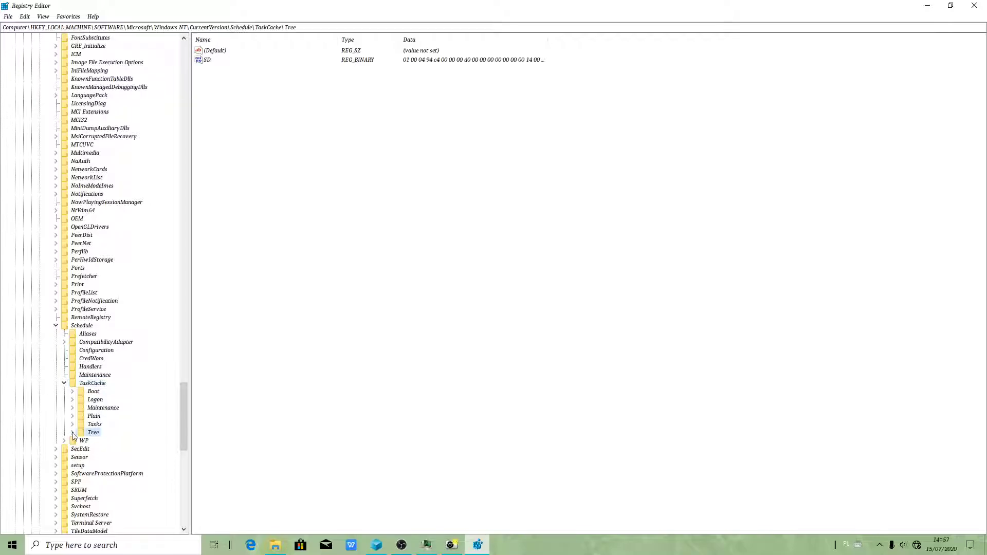
pyautogui.click(73, 434)
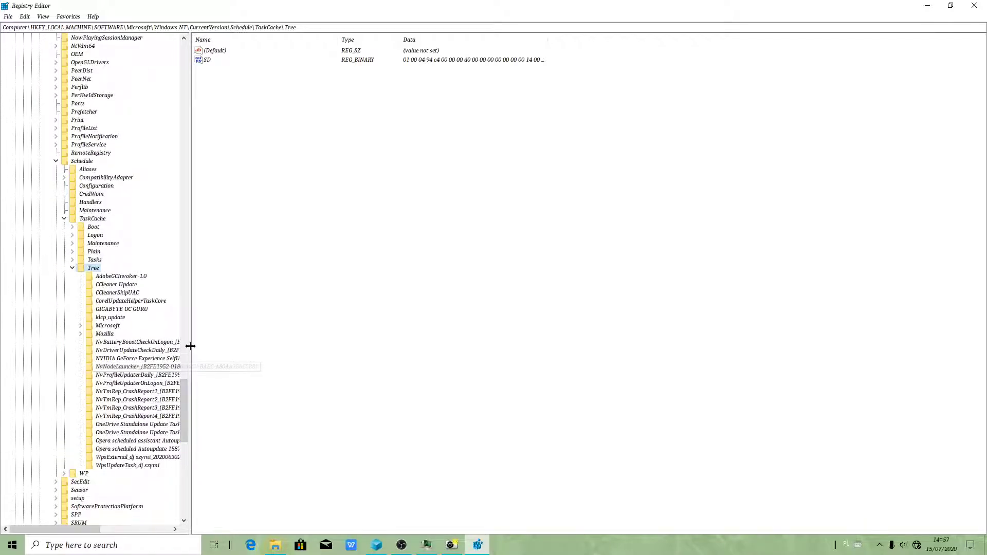
pyautogui.moveTo(190, 346); pyautogui.dragTo(276, 344)
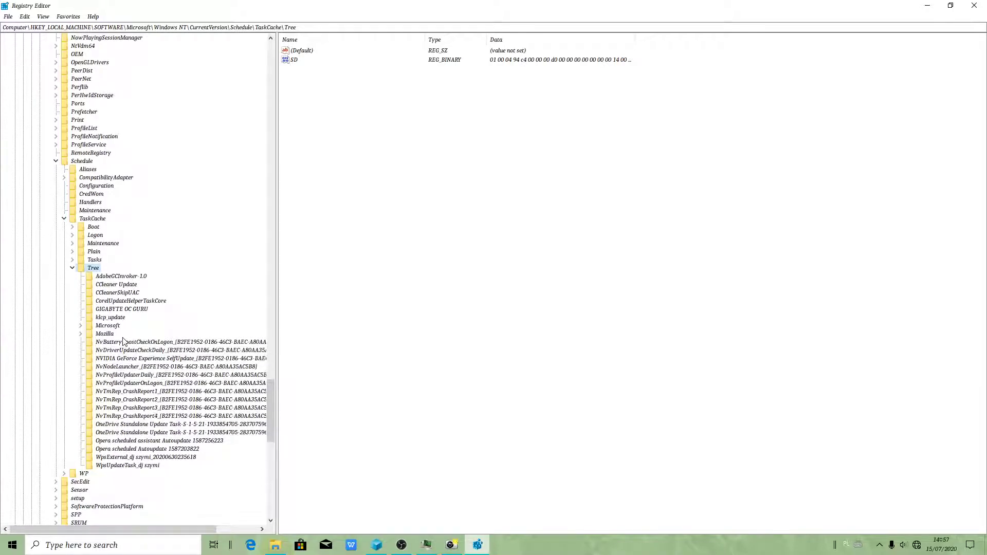
pyautogui.click(107, 326)
pyautogui.click(80, 325)
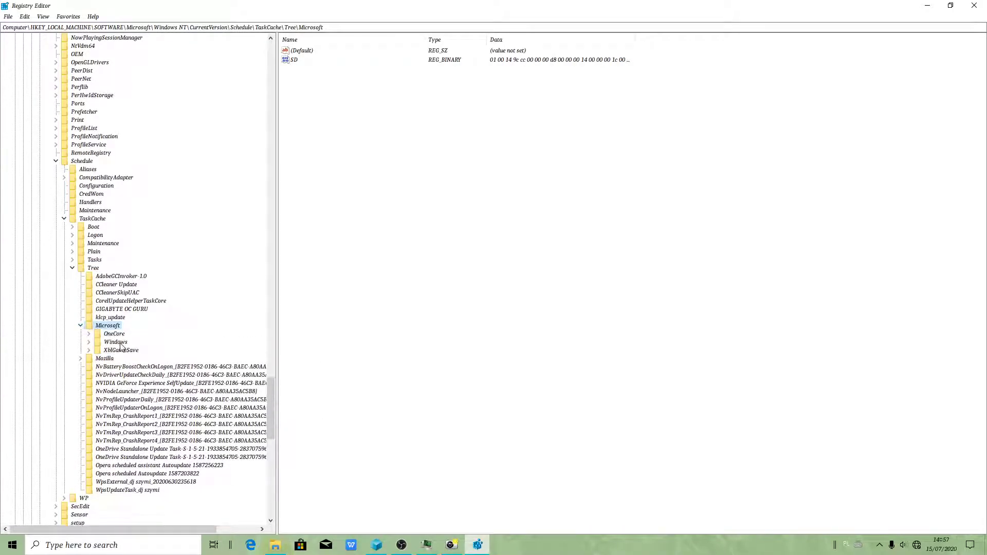
pyautogui.click(114, 342)
pyautogui.click(88, 342)
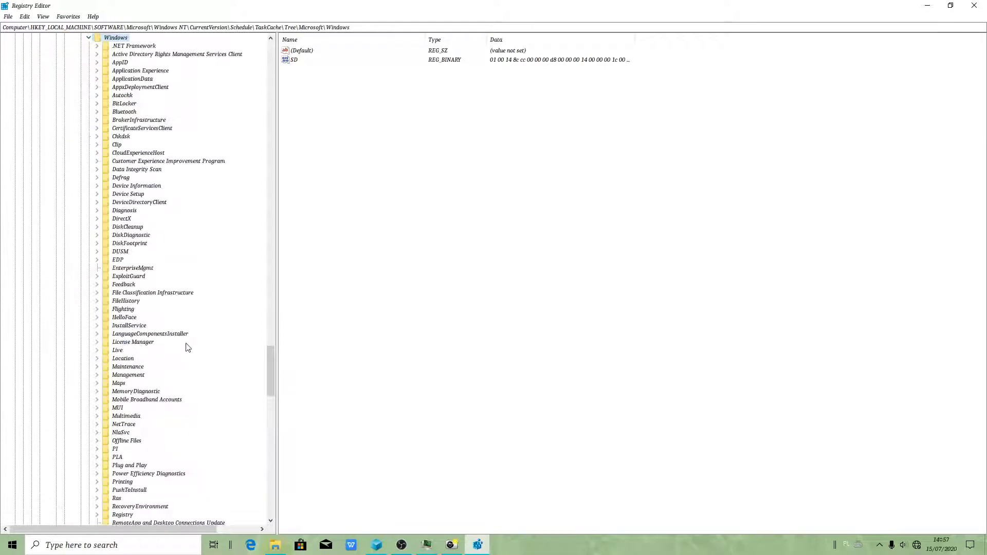
pyautogui.scroll(-10, 178, 367)
pyautogui.scroll(-5, 177, 367)
pyautogui.click(153, 343)
# Expand UpdateOrchestrator, view USO_UxBroker's values (Id, Index 3, SD), then bring up Windows search.
pyautogui.click(98, 342)
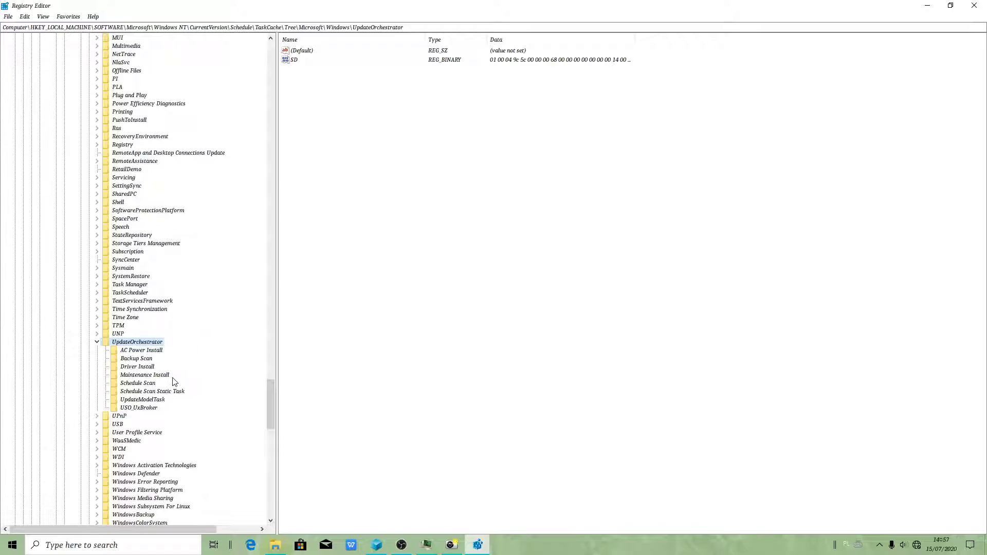
pyautogui.click(152, 408)
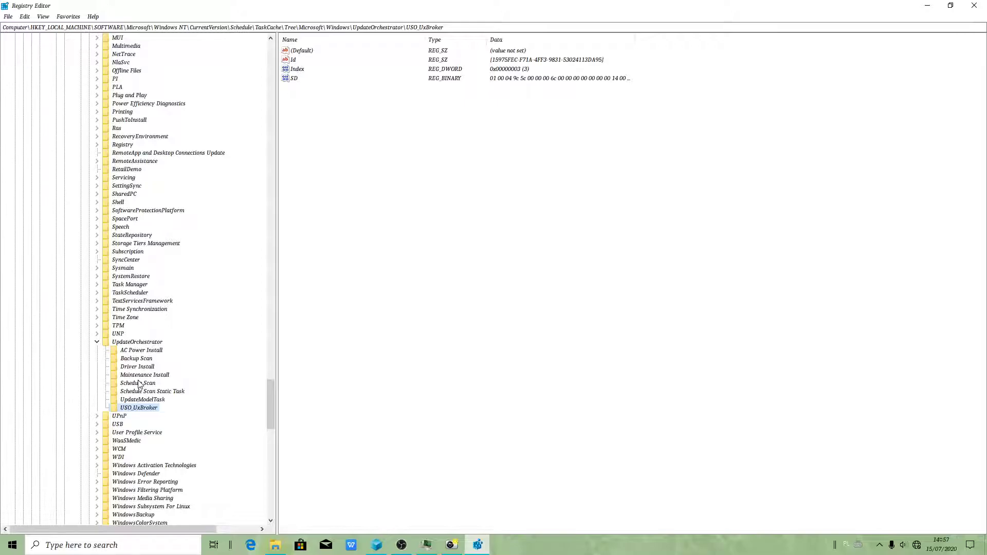
pyautogui.click(58, 548)
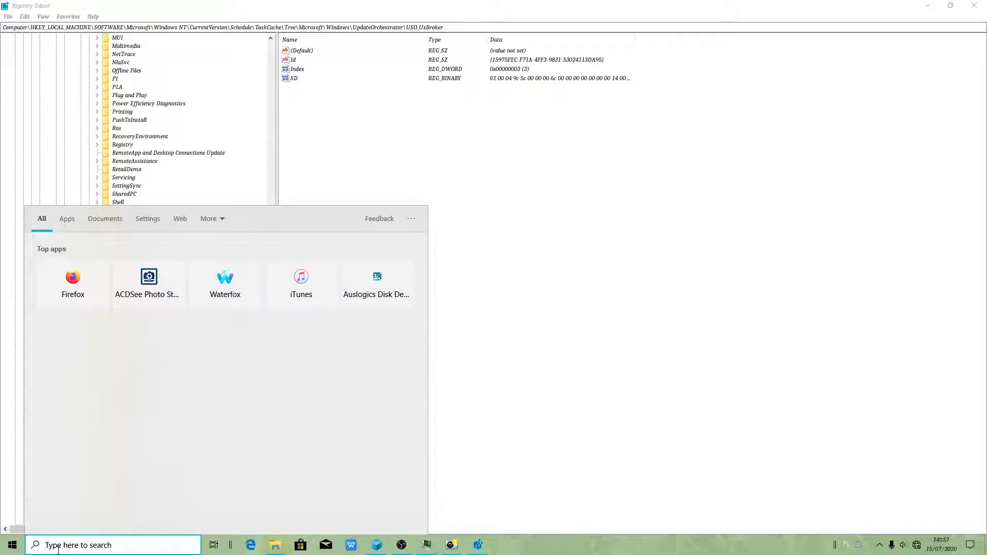
# Reopen Task Scheduler and check the eight Ready tasks under Microsoft > Windows > UpdateOrchestrator.
pyautogui.click(13, 545)
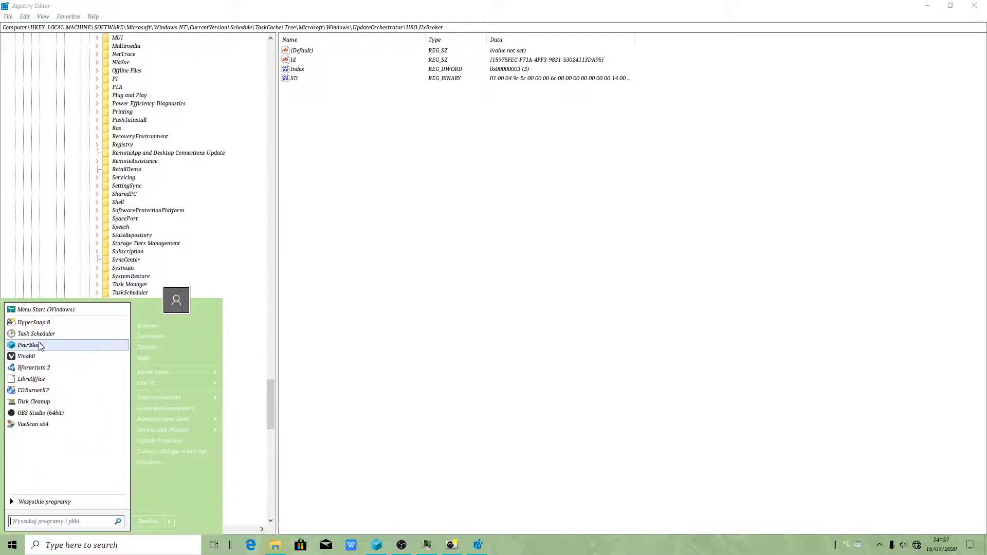
pyautogui.click(38, 334)
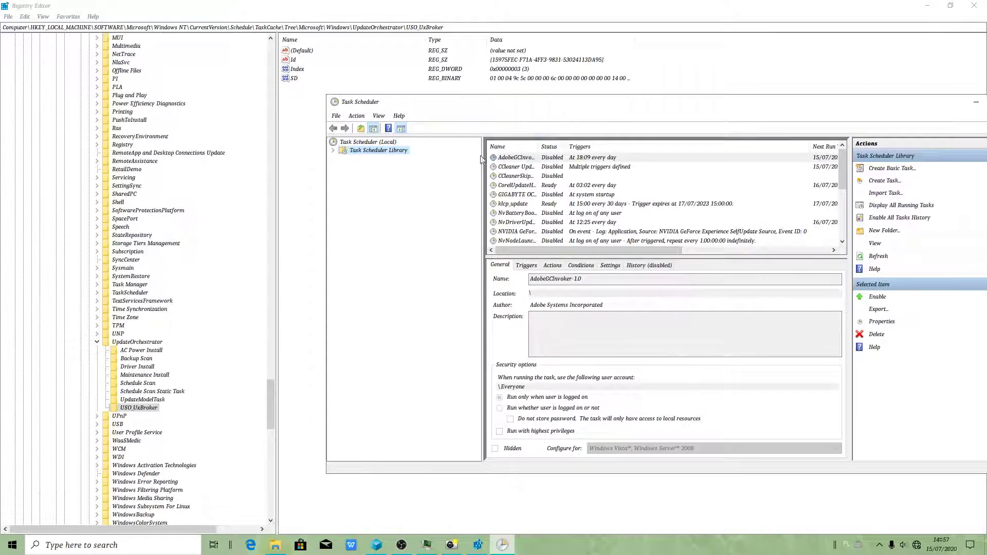
pyautogui.click(333, 151)
pyautogui.click(344, 159)
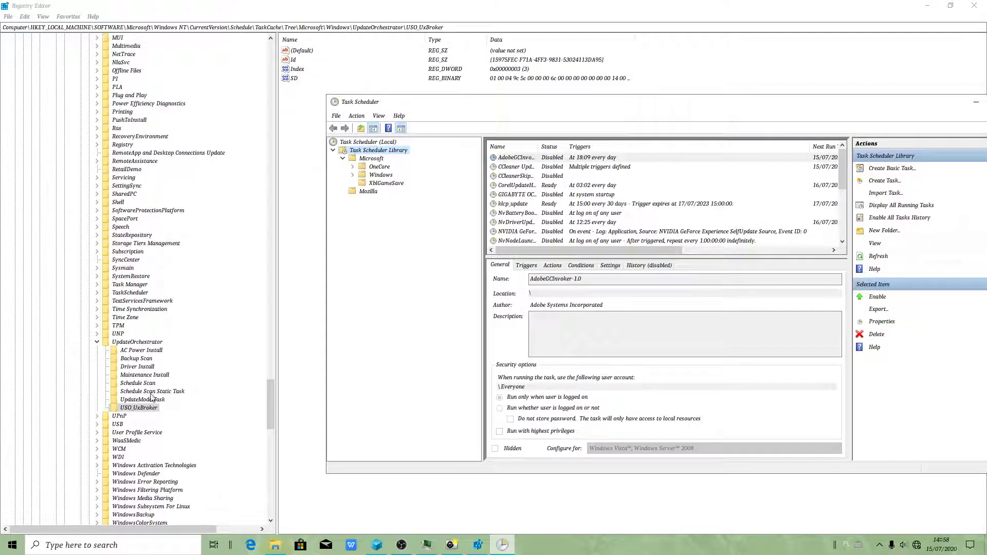
pyautogui.click(352, 176)
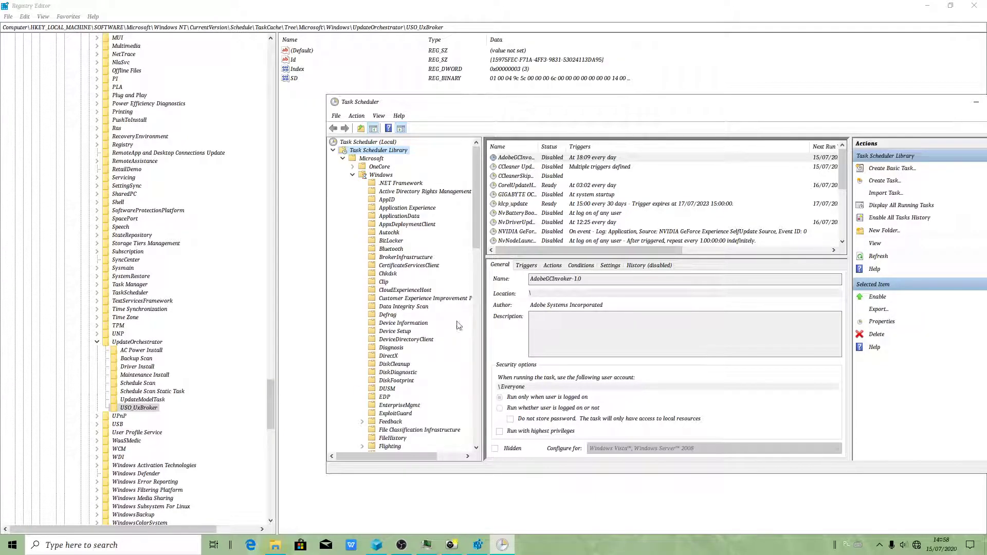
pyautogui.scroll(-9, 458, 329)
pyautogui.scroll(-11, 439, 307)
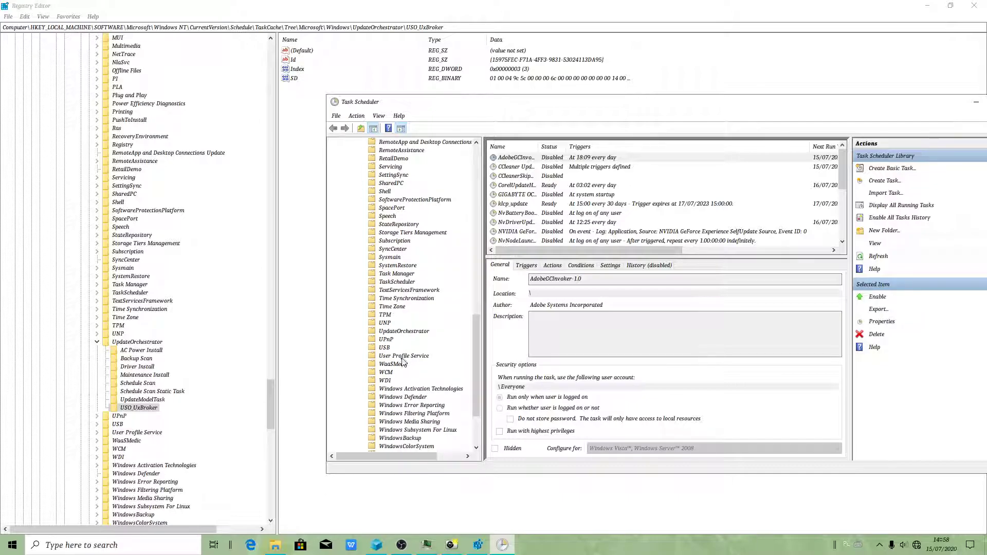
pyautogui.click(404, 332)
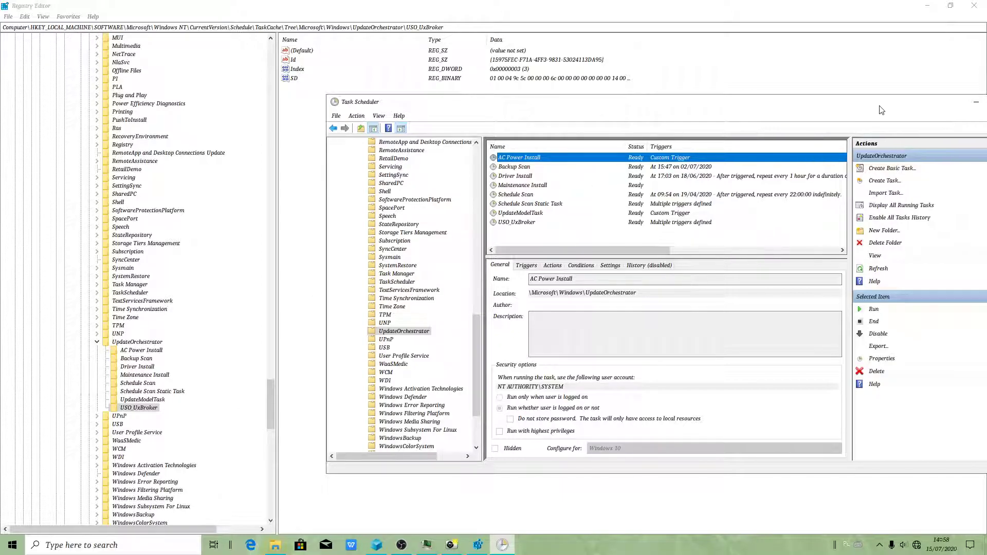
pyautogui.moveTo(880, 103); pyautogui.dragTo(753, 103)
# Close Task Scheduler, then delete the AC Power Install and Backup Scan registry keys.
pyautogui.click(894, 103)
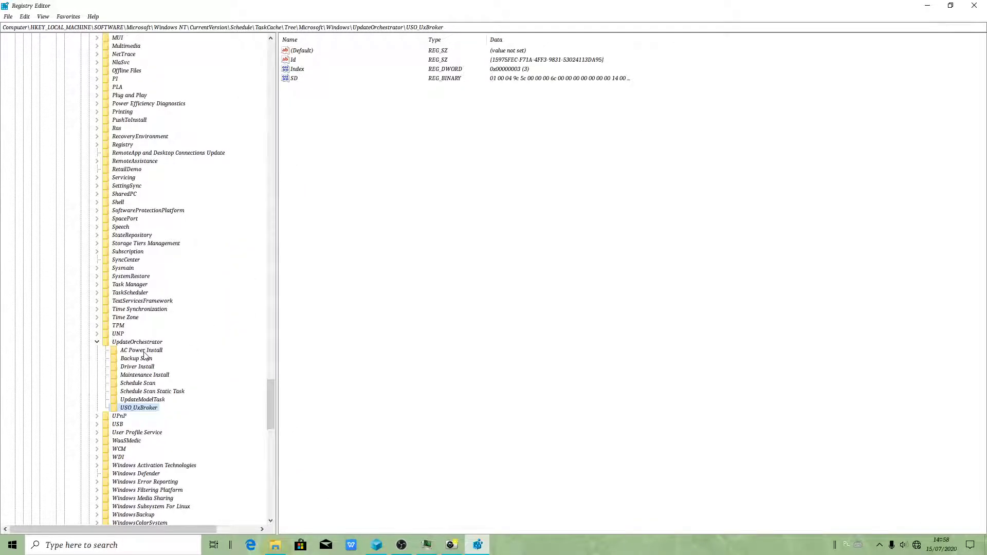
pyautogui.click(145, 352)
pyautogui.rightClick(145, 355)
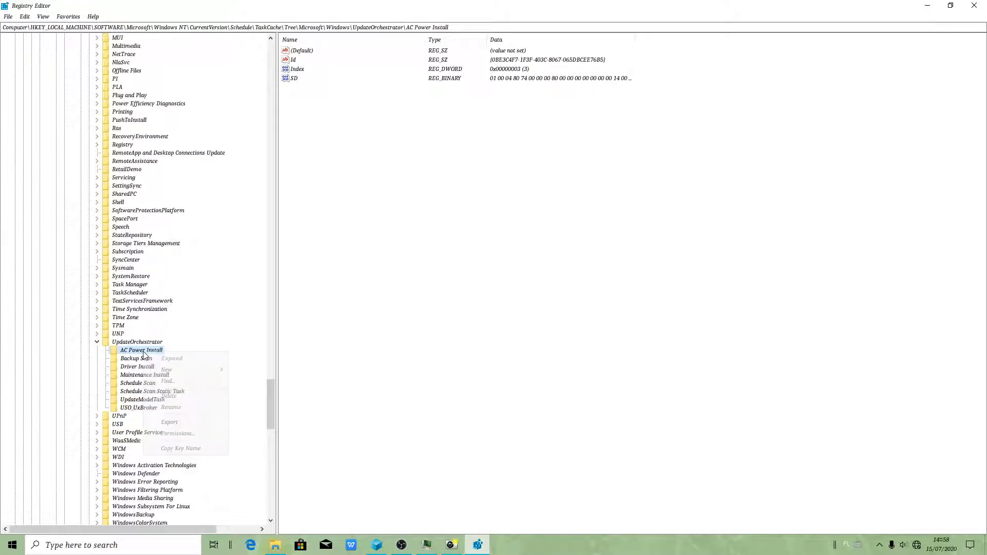
pyautogui.click(176, 398)
pyautogui.click(176, 399)
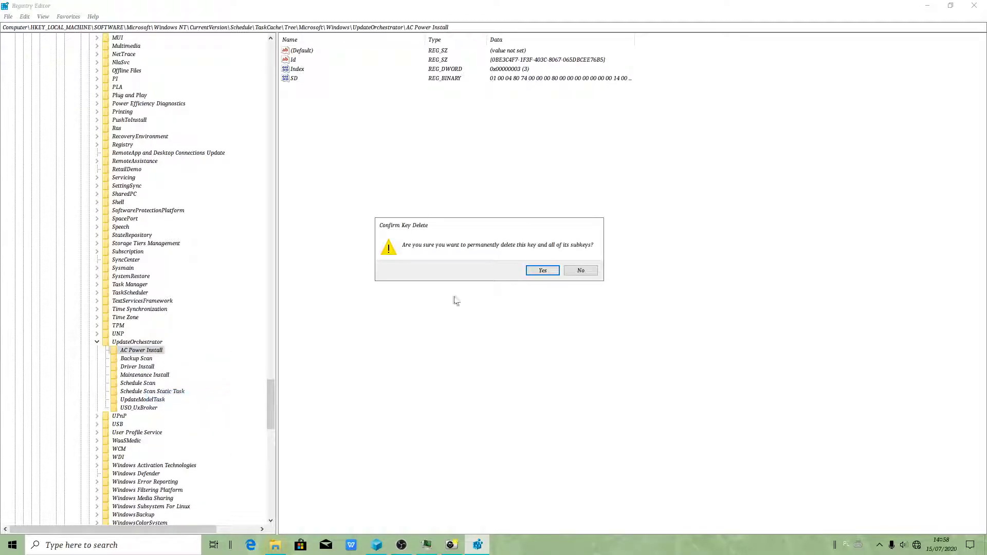
pyautogui.click(529, 271)
pyautogui.rightClick(139, 352)
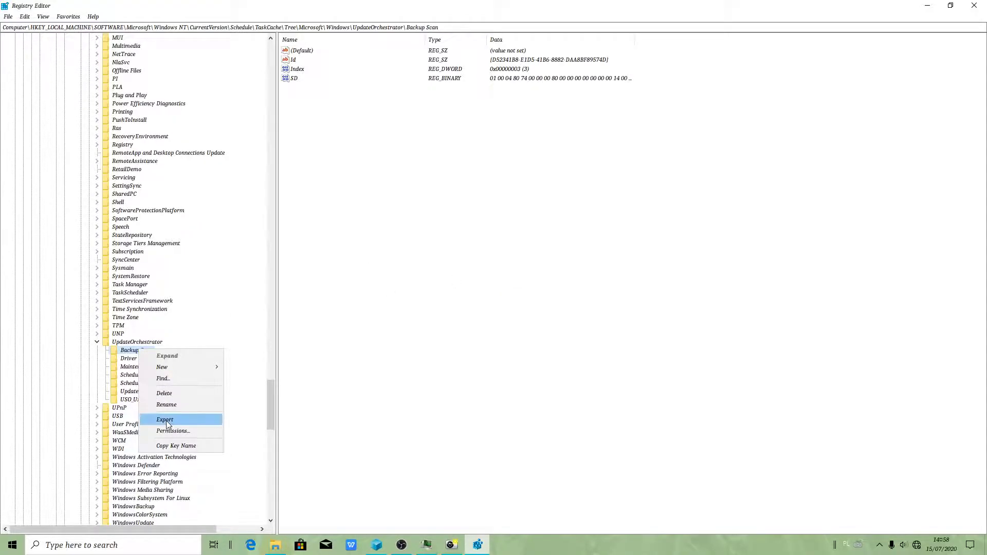
pyautogui.click(175, 392)
pyautogui.click(534, 276)
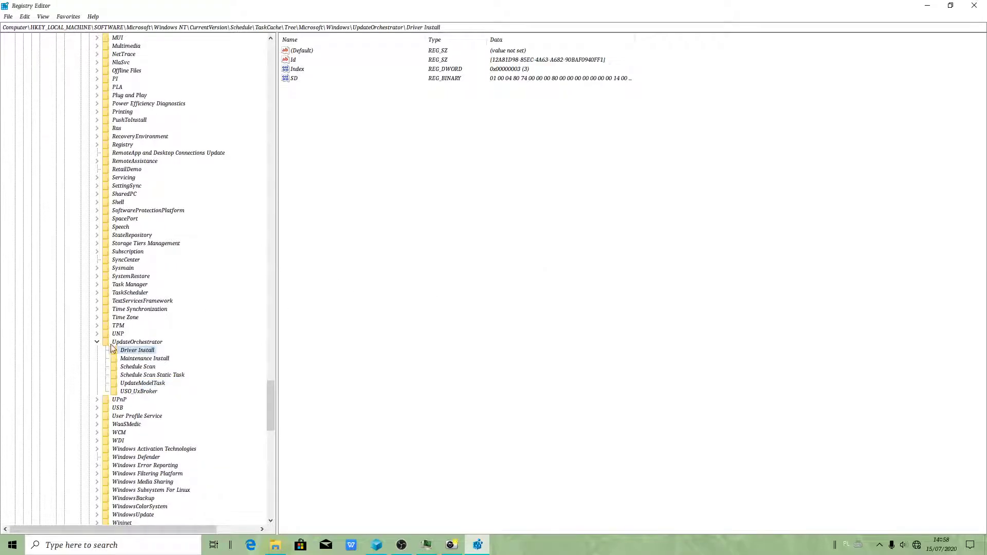
# Delete the Driver Install, Maintenance Install and Schedule Scan keys under UpdateOrchestrator.
pyautogui.rightClick(149, 355)
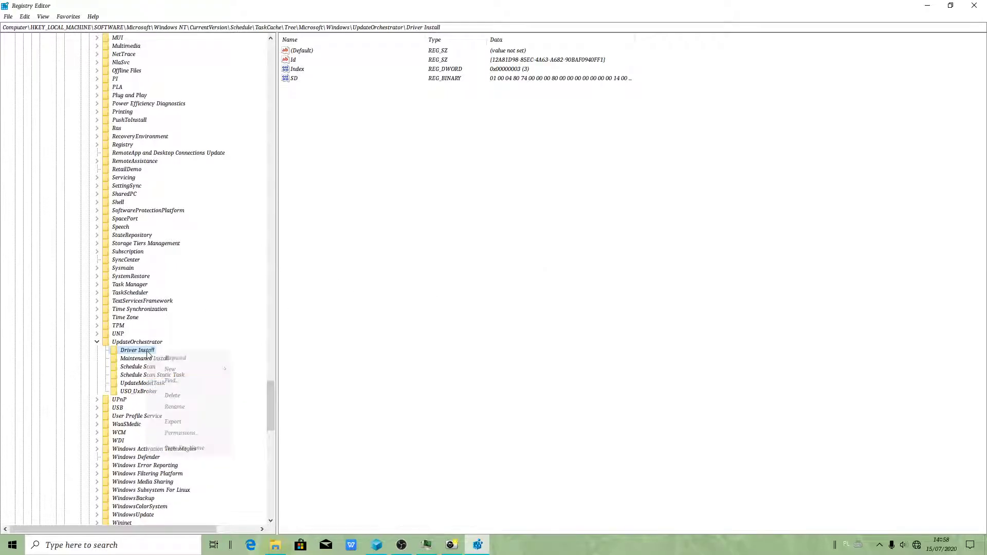
pyautogui.click(172, 395)
pyautogui.click(537, 272)
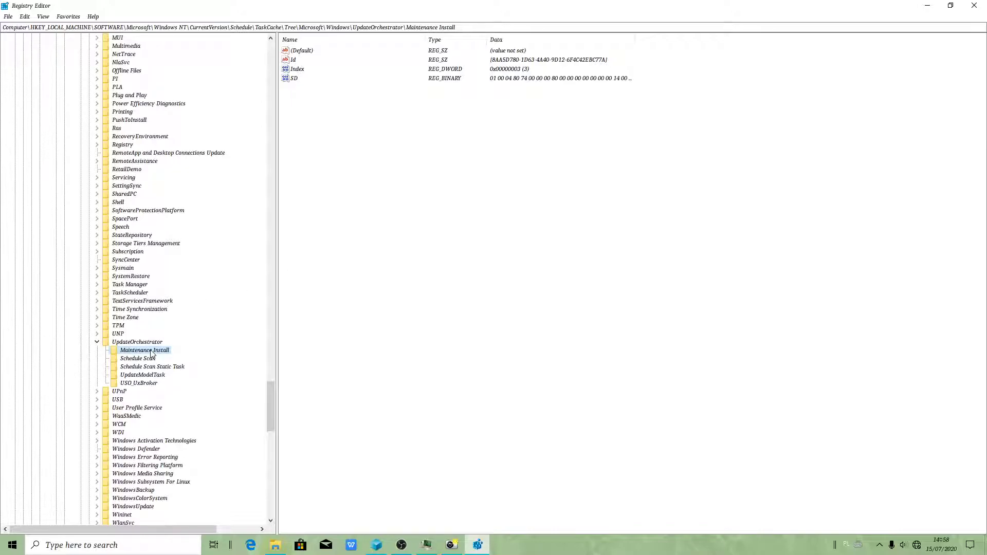
pyautogui.rightClick(151, 354)
pyautogui.click(175, 392)
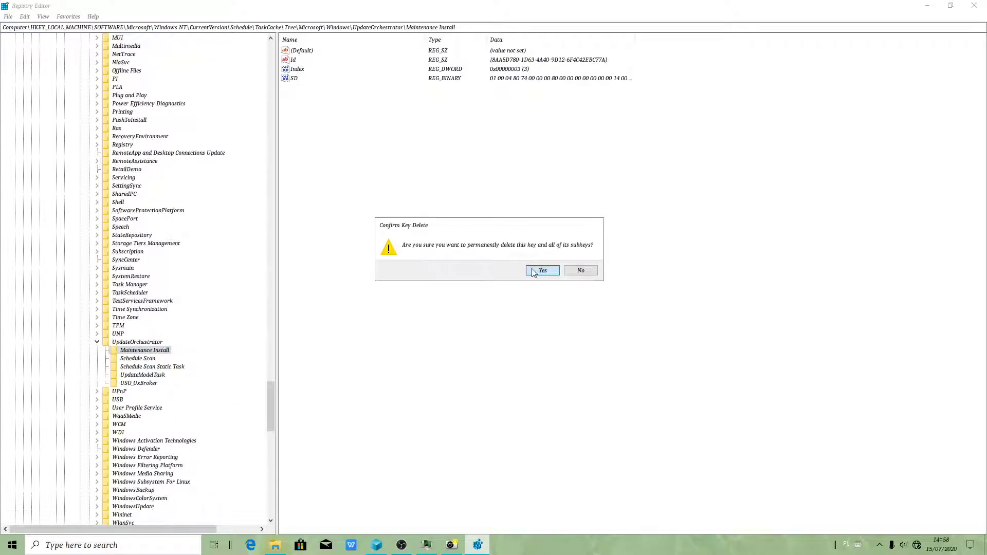
pyautogui.click(533, 272)
pyautogui.rightClick(137, 350)
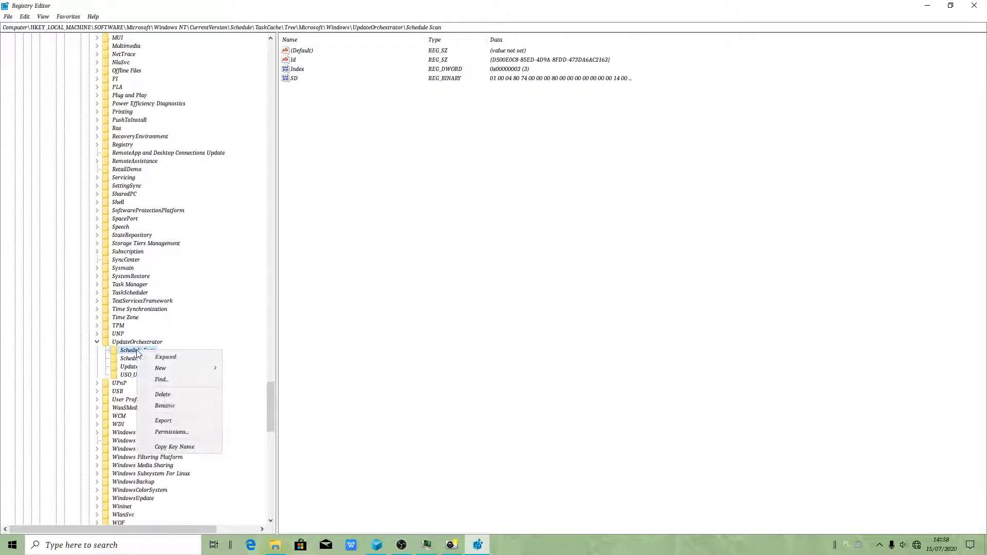
pyautogui.click(174, 394)
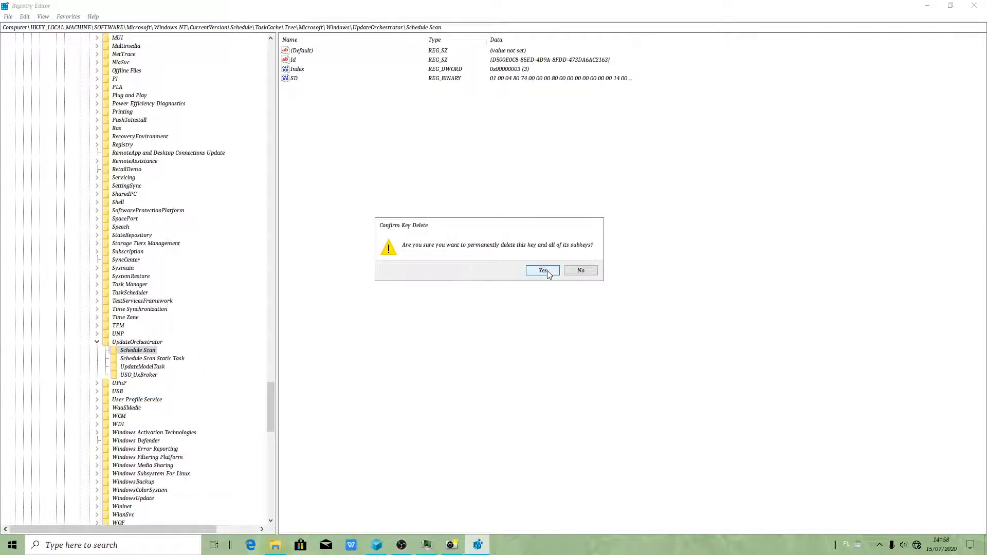
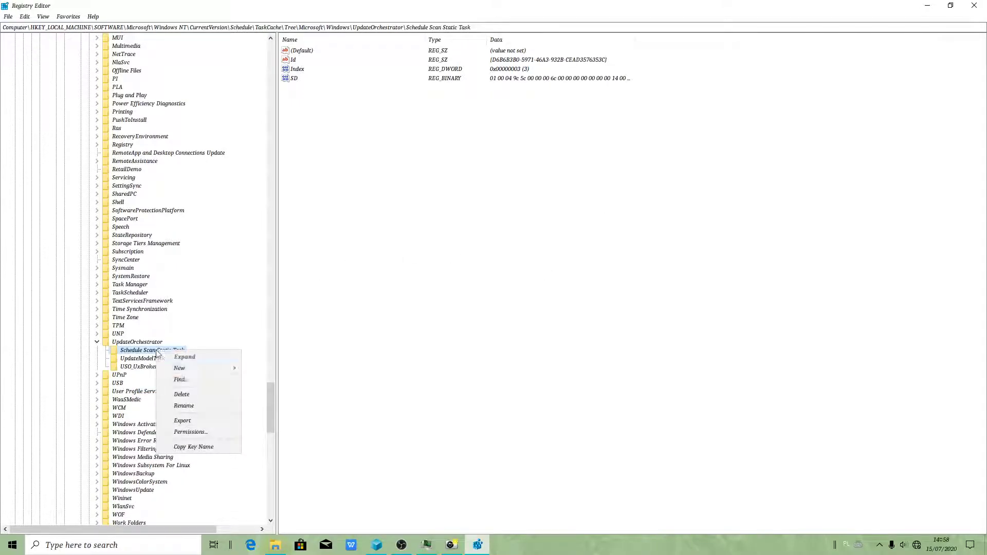
# Delete the Schedule Scan Static Task, UpdateModelTask and USO_UxBroker keys under UpdateOrchestrator.
pyautogui.click(199, 396)
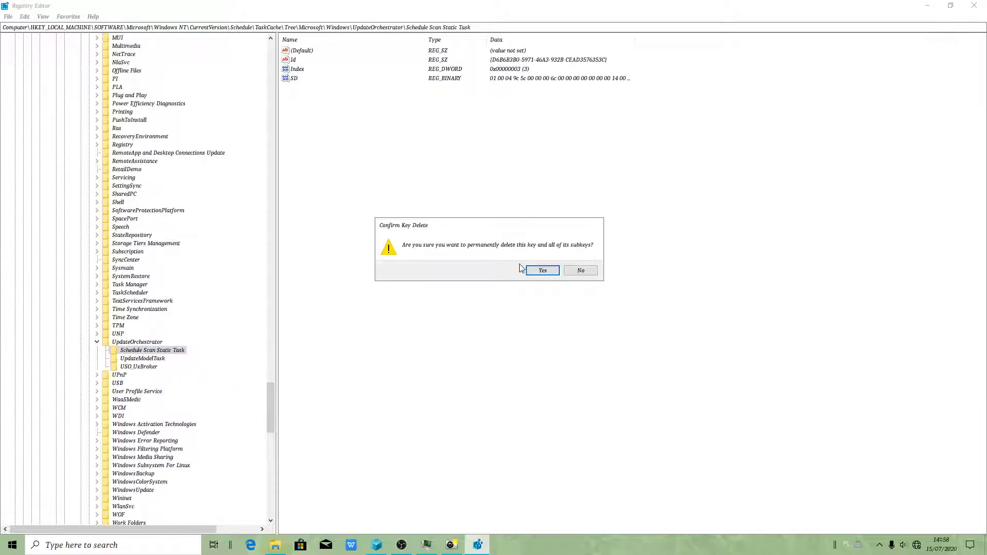
pyautogui.click(535, 271)
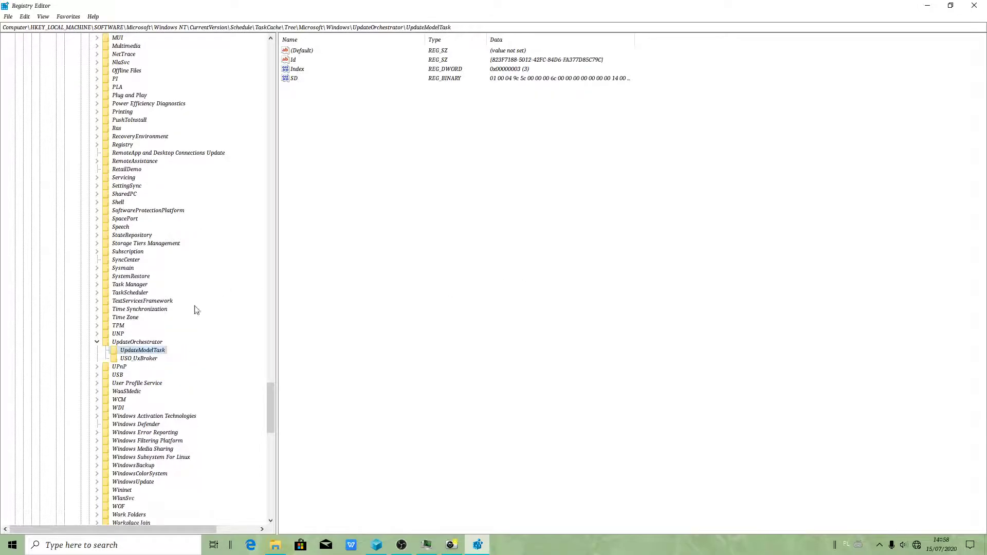
pyautogui.rightClick(146, 351)
pyautogui.click(186, 396)
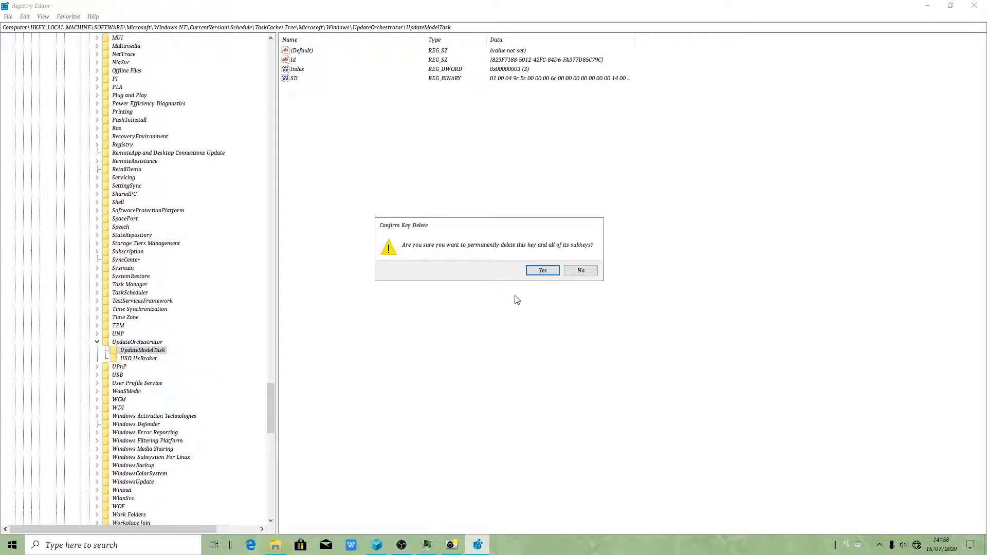
pyautogui.click(536, 271)
pyautogui.rightClick(148, 351)
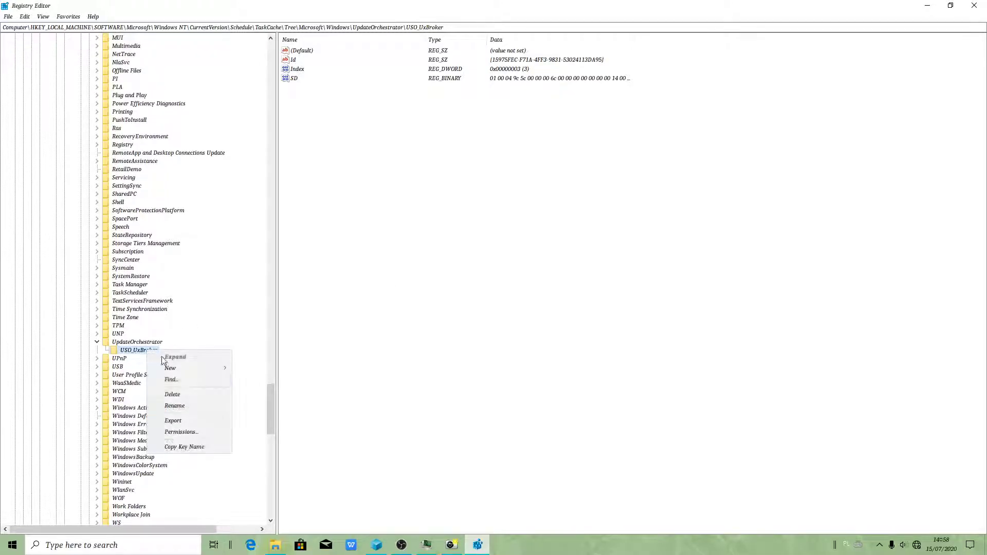
pyautogui.click(187, 396)
pyautogui.press('Escape')
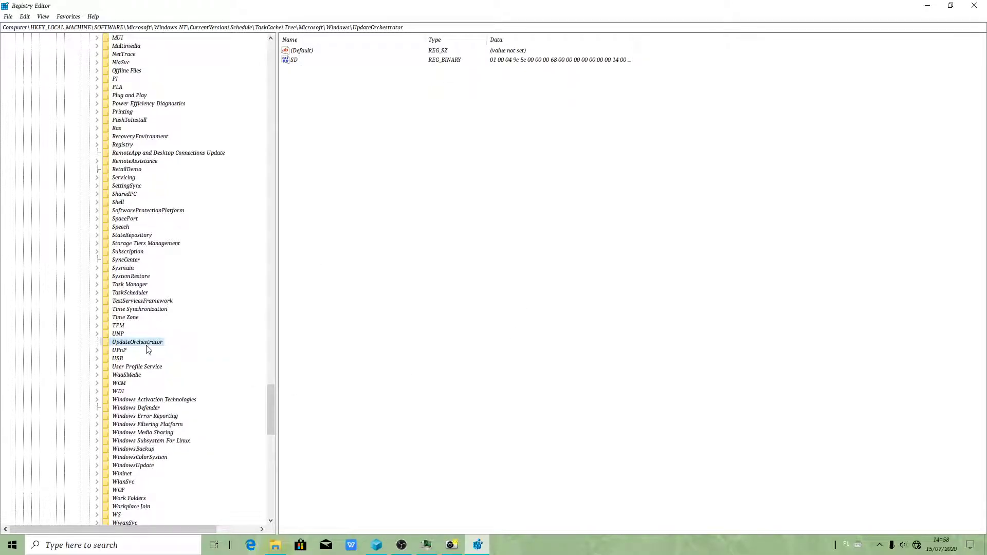
# Scroll up to the WindowsUpdate task key and expand it.
pyautogui.scroll(4, 191, 405)
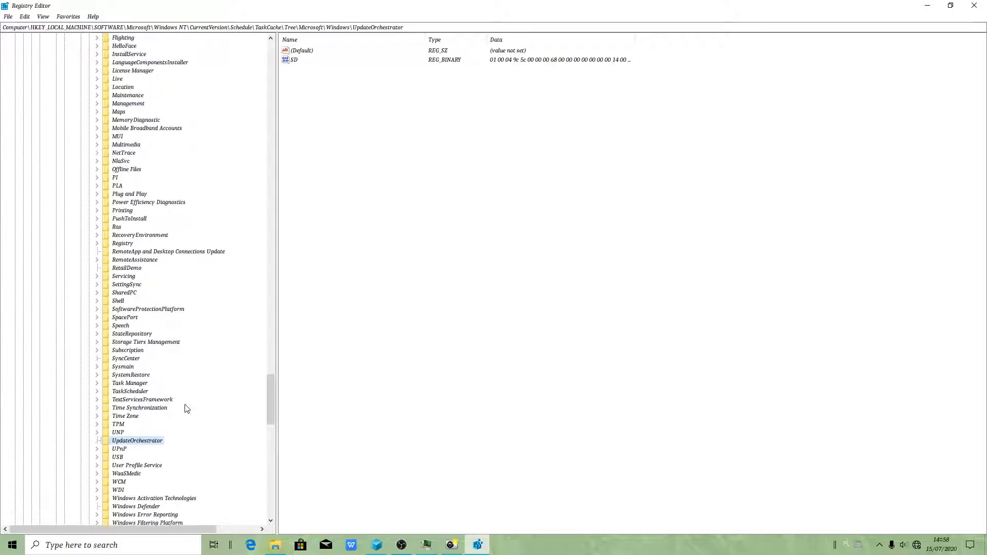
pyautogui.scroll(5, 169, 386)
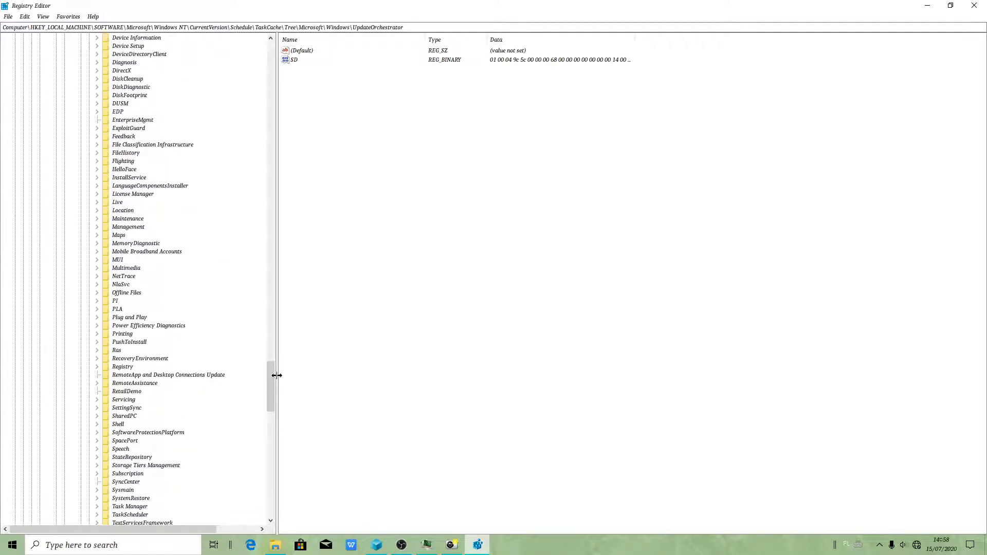
pyautogui.moveTo(273, 379); pyautogui.dragTo(273, 437)
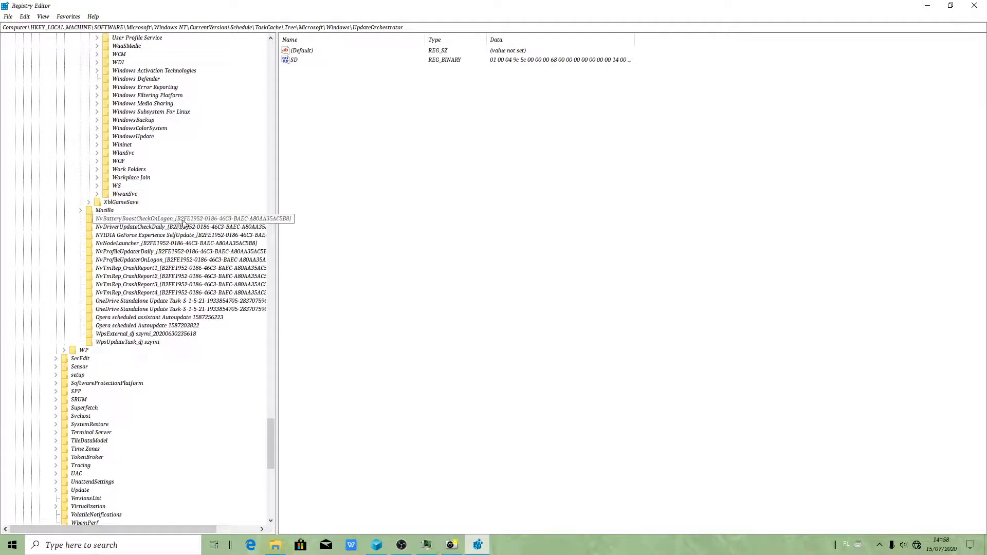
pyautogui.scroll(1, 181, 218)
pyautogui.click(152, 162)
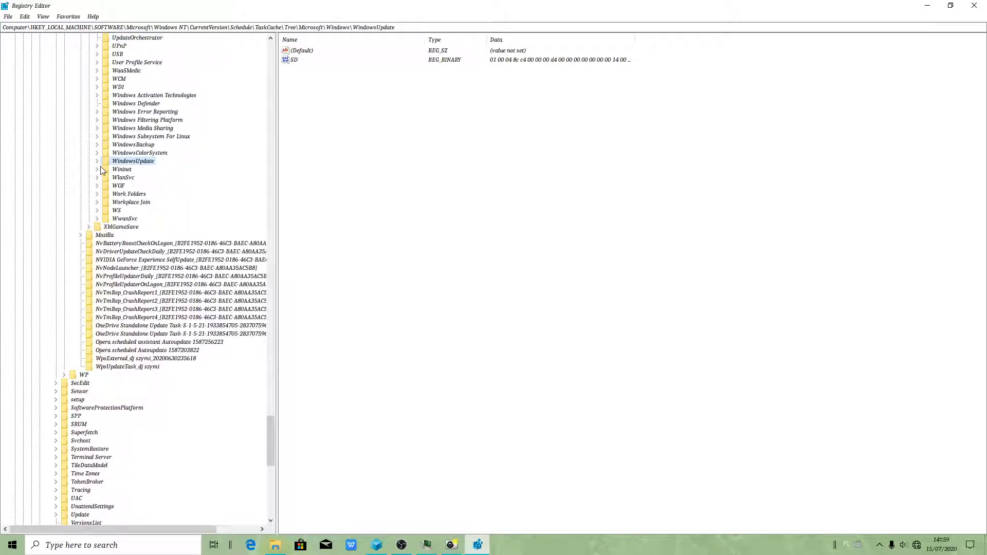
pyautogui.click(98, 162)
# Start deleting the Automatic App Update key but cancel, keeping it.
pyautogui.click(137, 173)
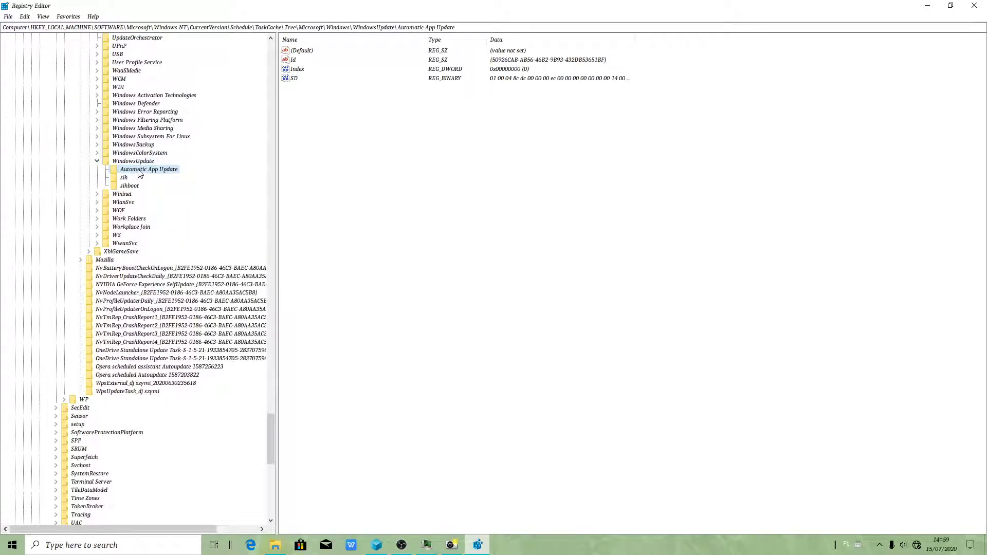
pyautogui.rightClick(139, 174)
pyautogui.click(164, 214)
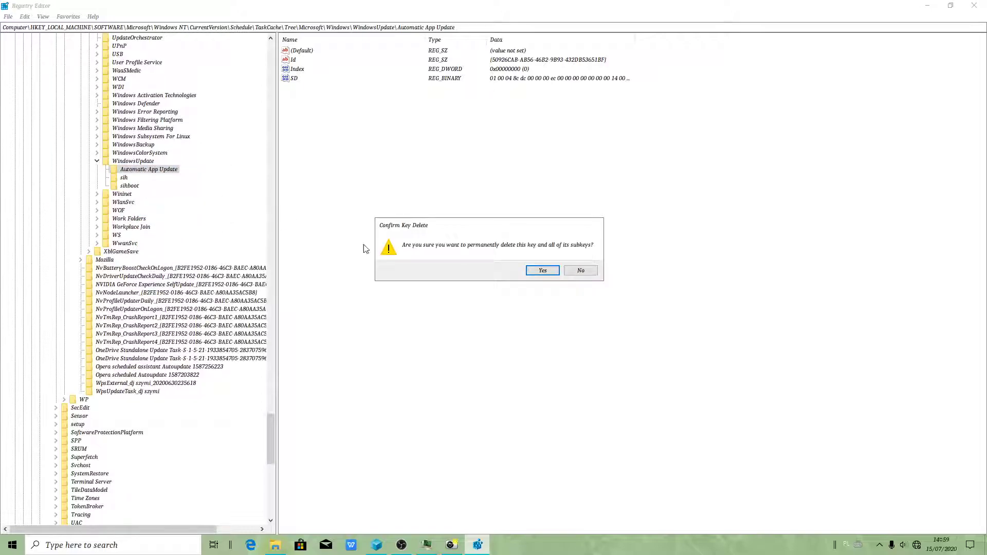
pyautogui.click(580, 271)
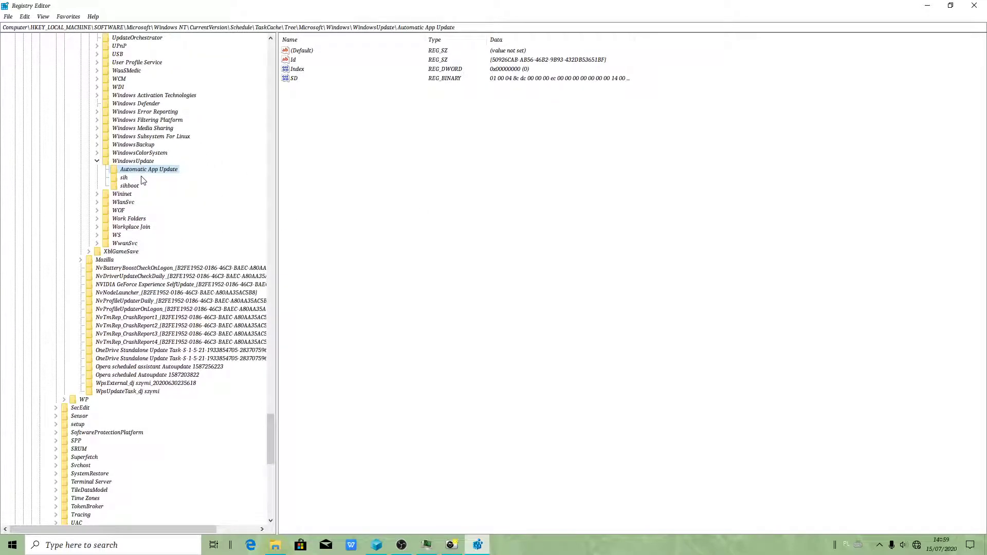
# Inspect the sih and sihboot keys, then collapse WindowsUpdate.
pyautogui.click(123, 179)
pyautogui.click(125, 186)
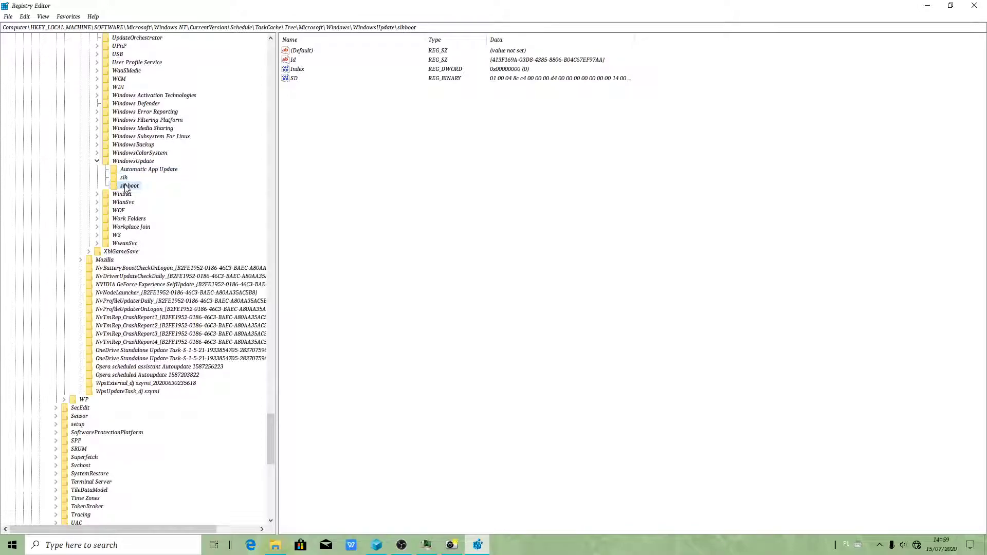
pyautogui.click(128, 171)
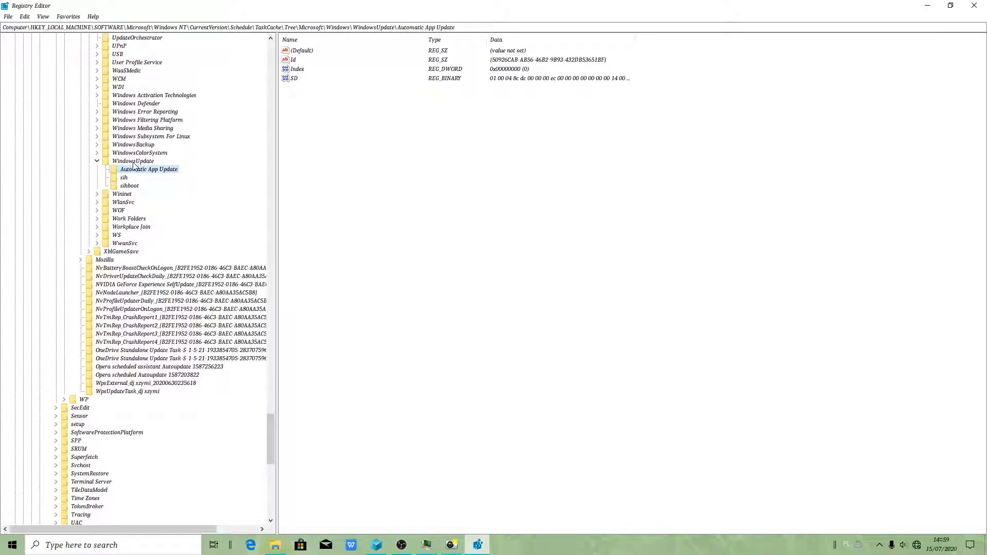
pyautogui.click(133, 161)
pyautogui.click(97, 162)
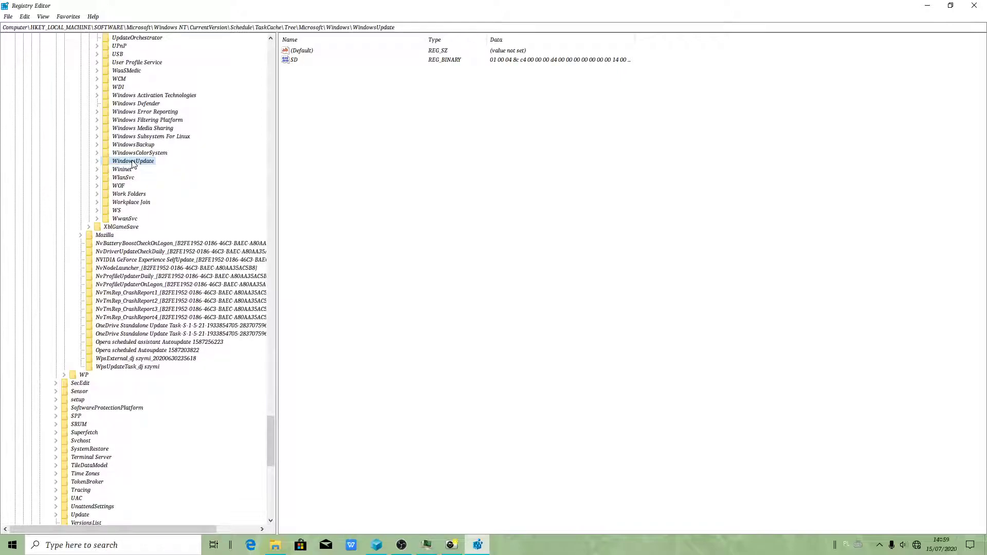
pyautogui.scroll(2, 138, 206)
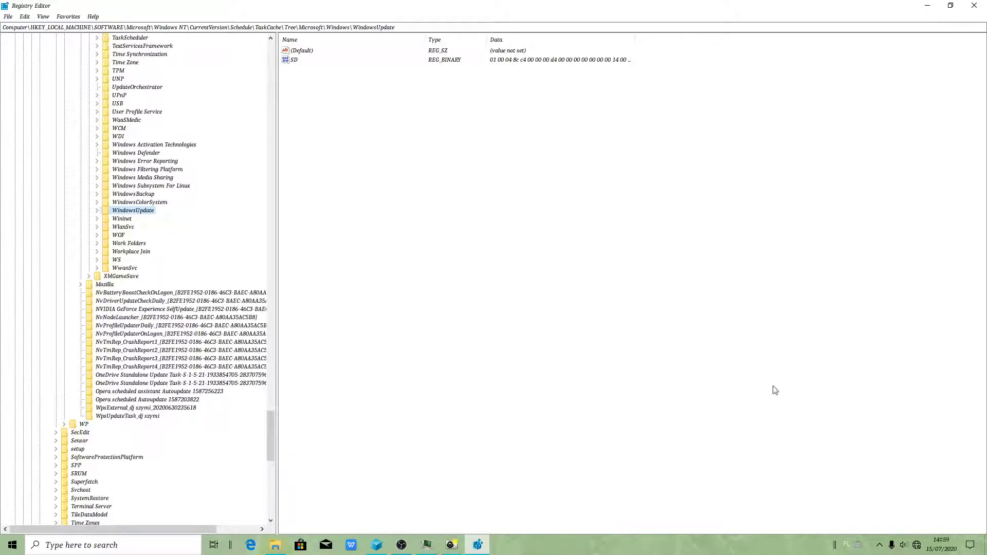
# Close Registry Editor and launch Task Scheduler from the Start menu.
pyautogui.click(974, 5)
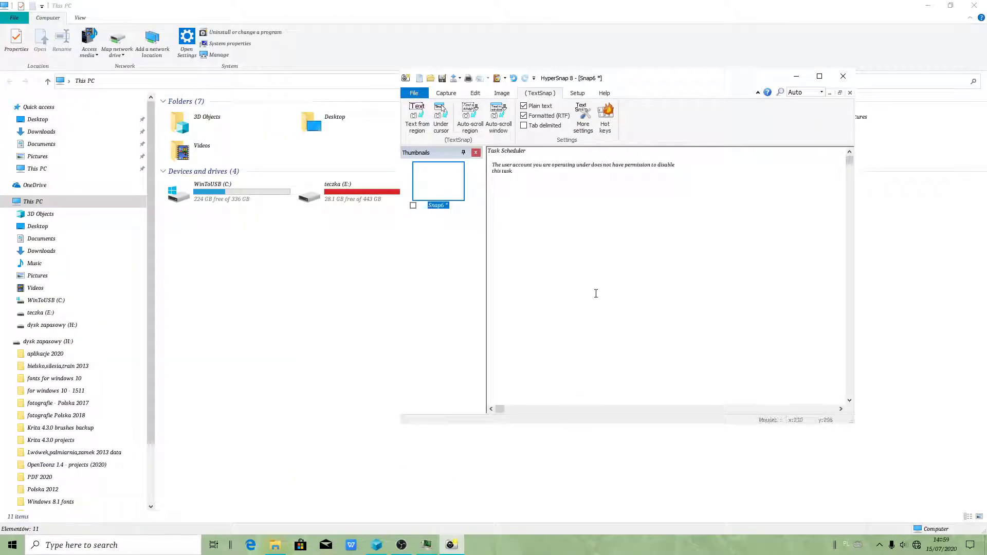
pyautogui.click(13, 545)
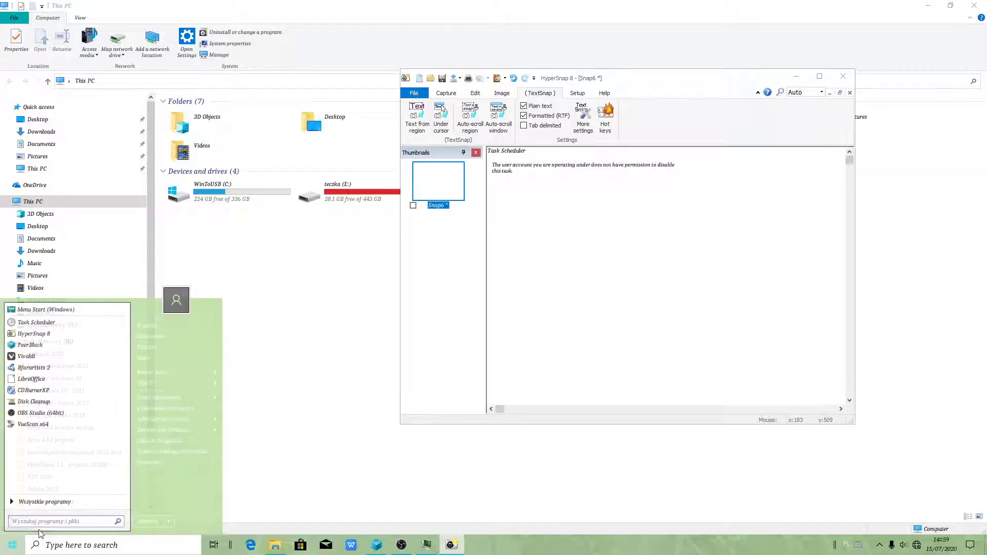
pyautogui.click(36, 322)
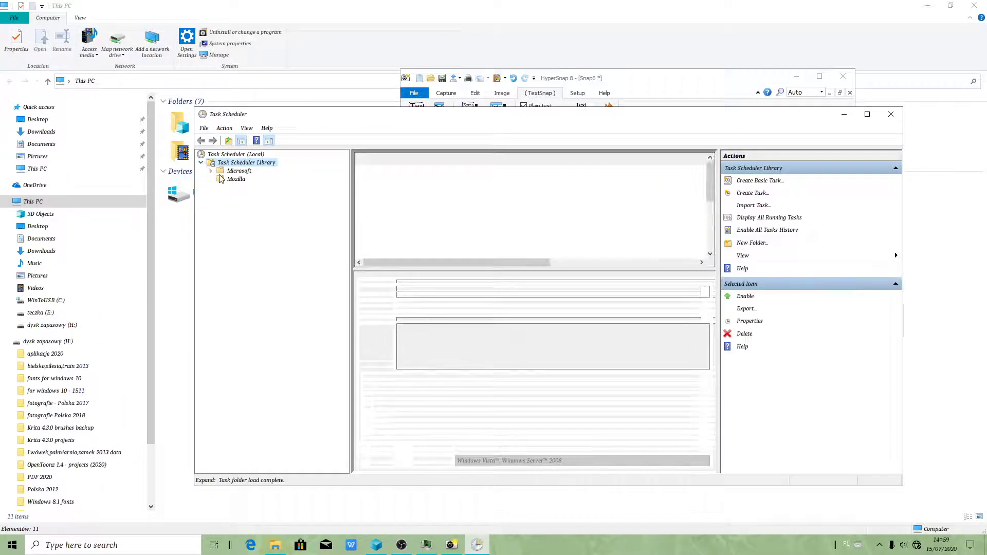
# Expand Microsoft > Windows and open the UpdateOrchestrator task folder.
pyautogui.click(211, 172)
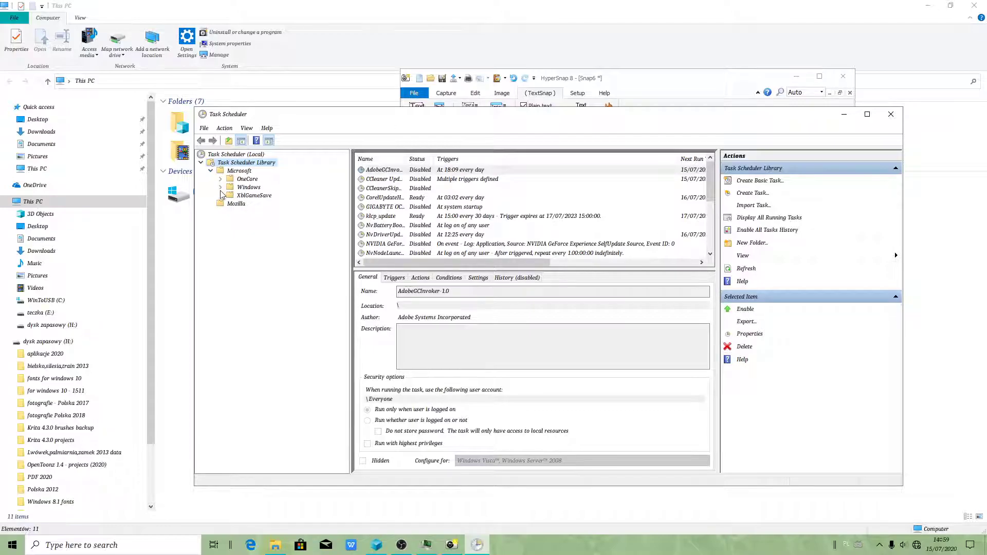
pyautogui.click(220, 188)
pyautogui.scroll(-5, 301, 312)
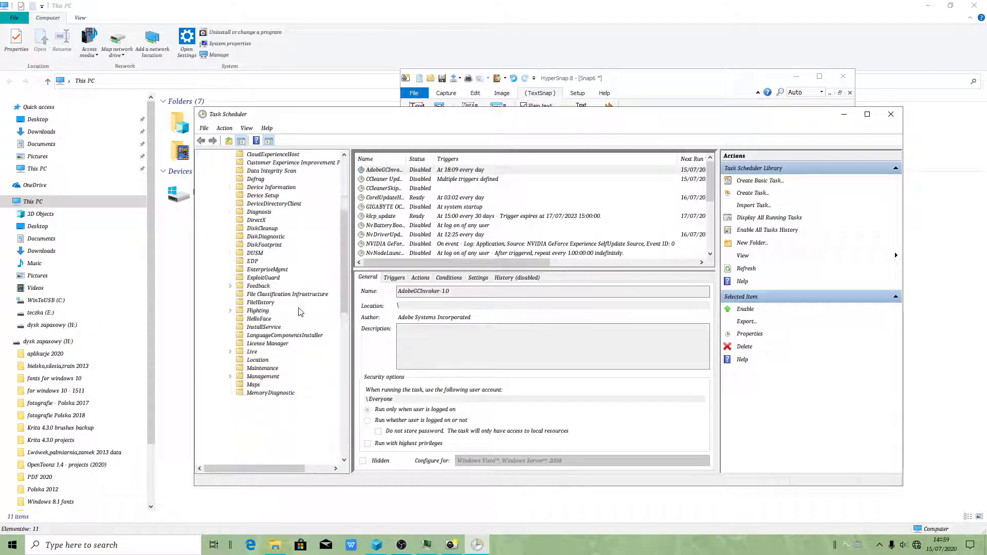
pyautogui.scroll(-19, 300, 312)
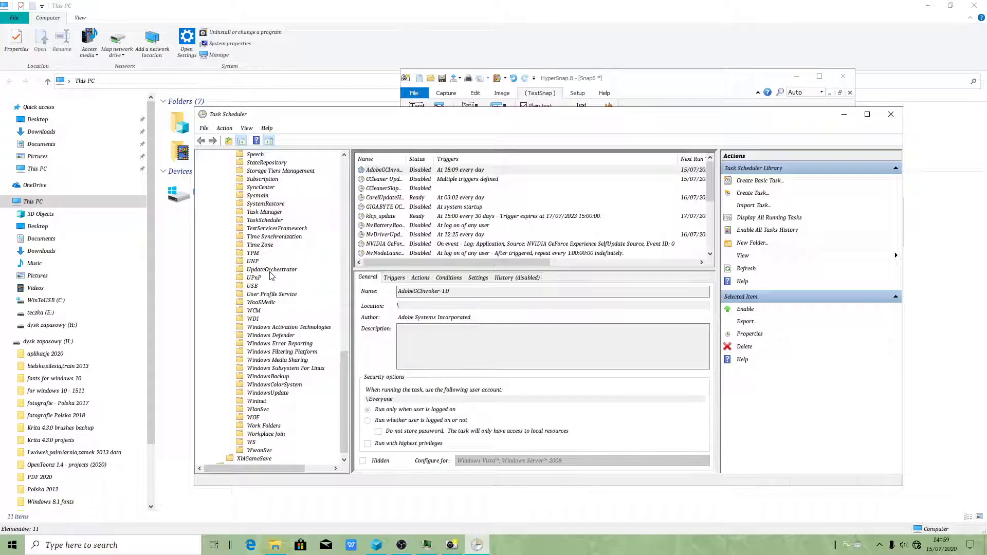
pyautogui.click(271, 271)
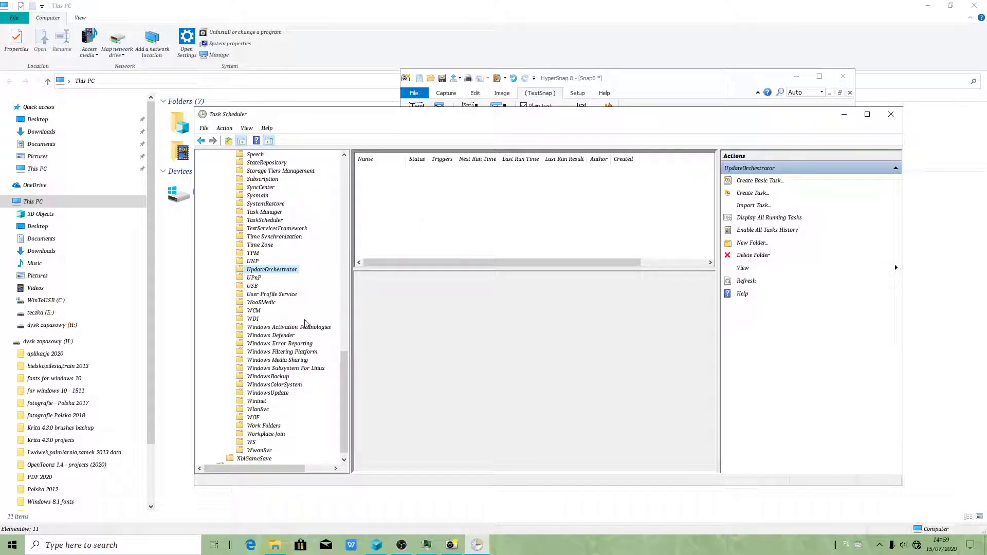
# Verify the WindowsUpdate and UpdateOrchestrator task folders are empty, then minimize Task Scheduler.
pyautogui.scroll(-1, 288, 389)
pyautogui.click(283, 386)
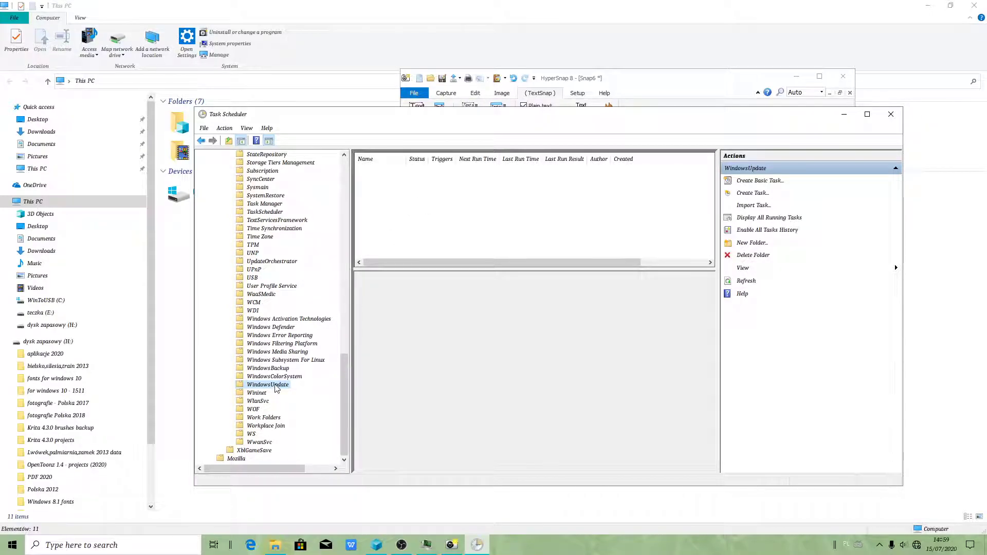
pyautogui.click(275, 263)
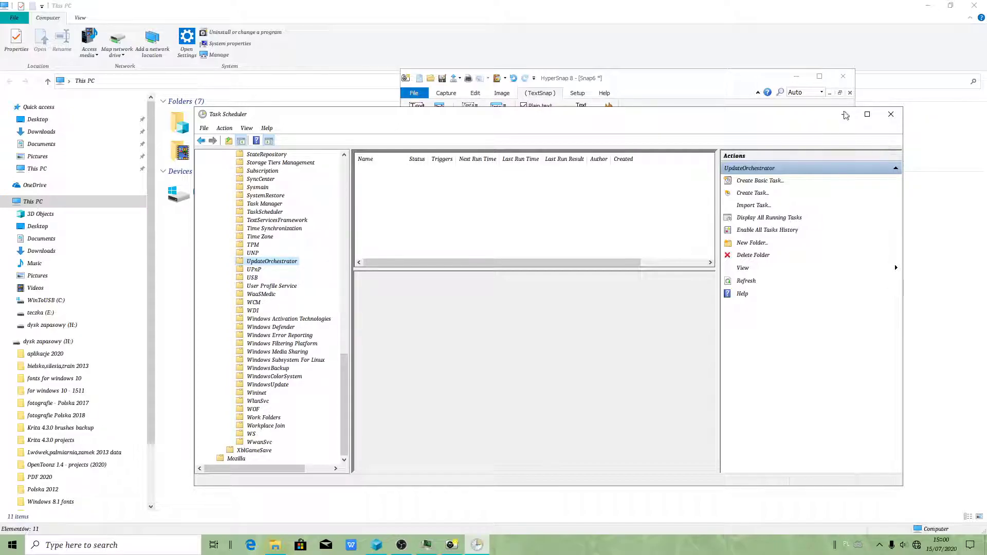
pyautogui.click(844, 116)
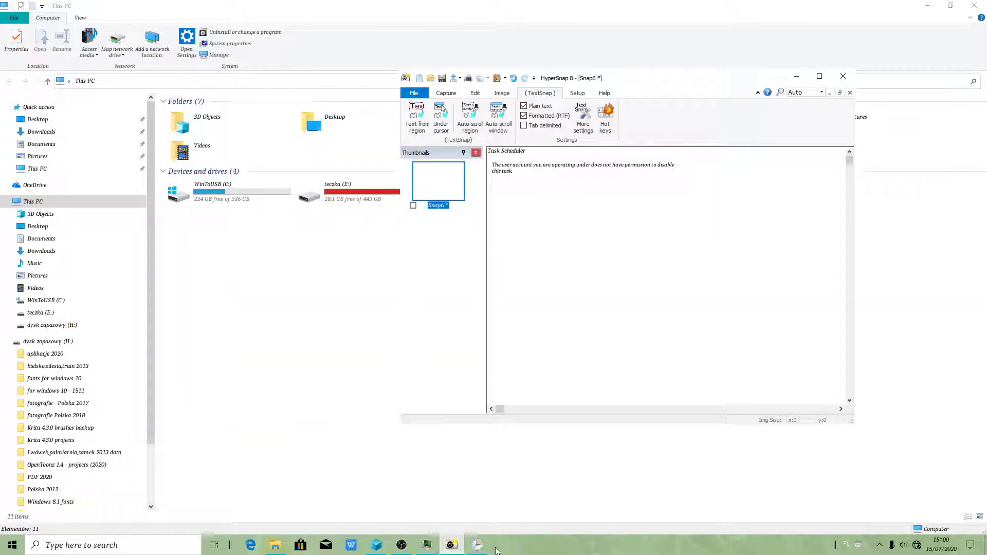
# Launch Process Hacker from the taskbar and check the wuauserv service's properties.
pyautogui.rightClick(496, 545)
pyautogui.click(564, 498)
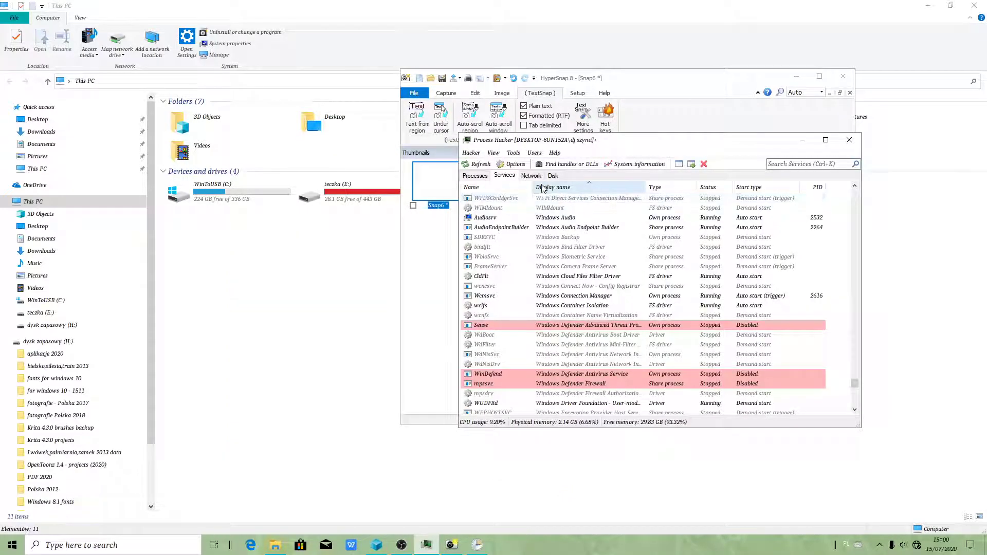
pyautogui.scroll(-7, 612, 264)
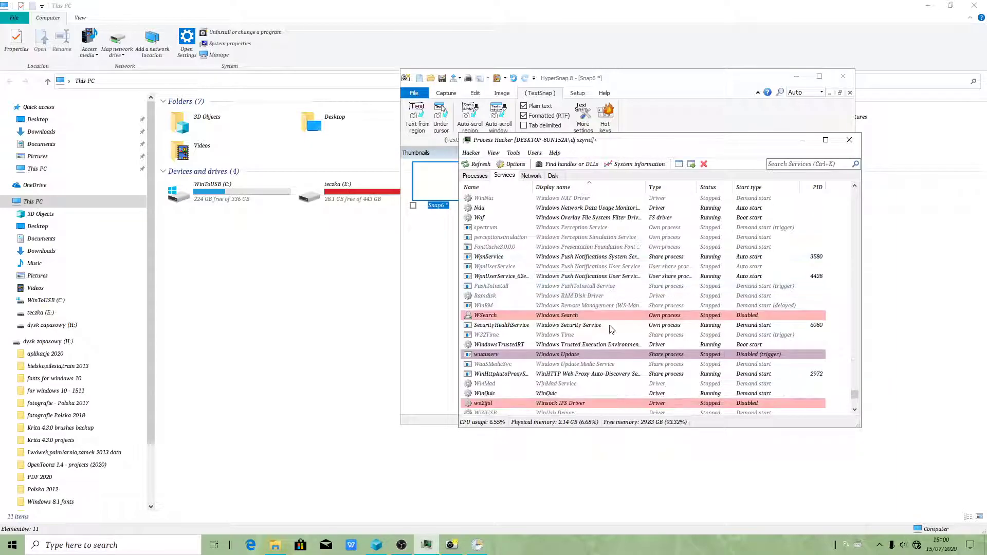
pyautogui.rightClick(568, 358)
pyautogui.click(601, 438)
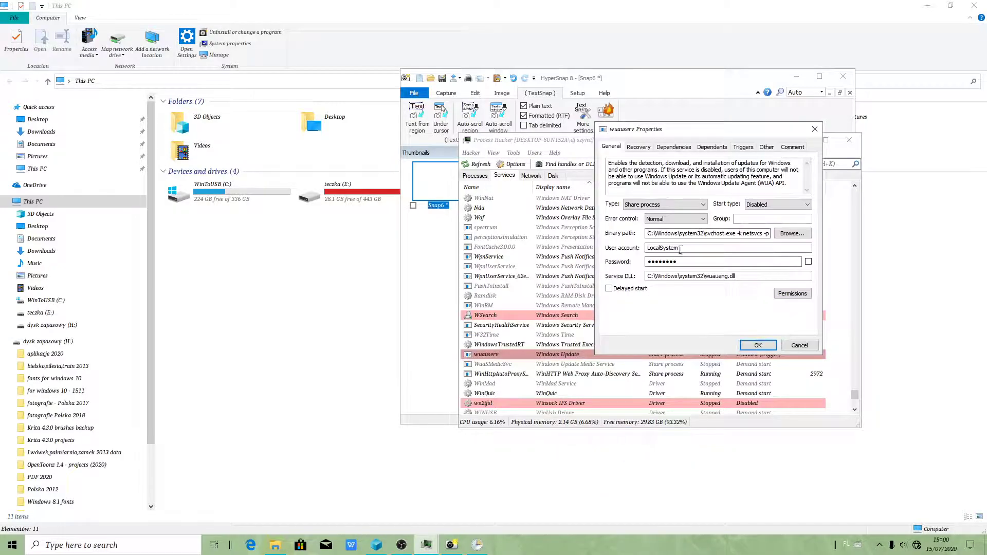
pyautogui.click(639, 147)
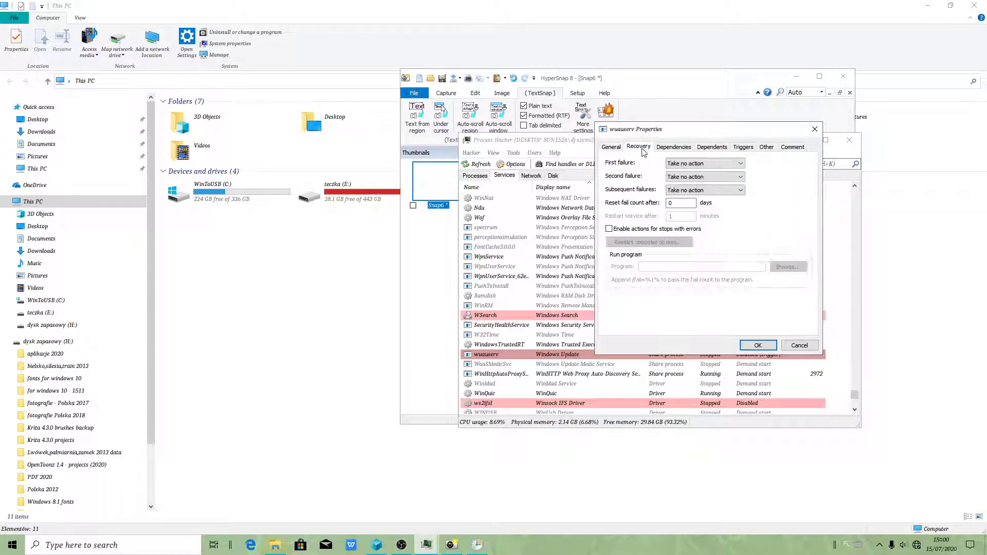
pyautogui.click(814, 133)
# Check the UsoSvc service's properties and recovery settings.
pyautogui.scroll(15, 579, 381)
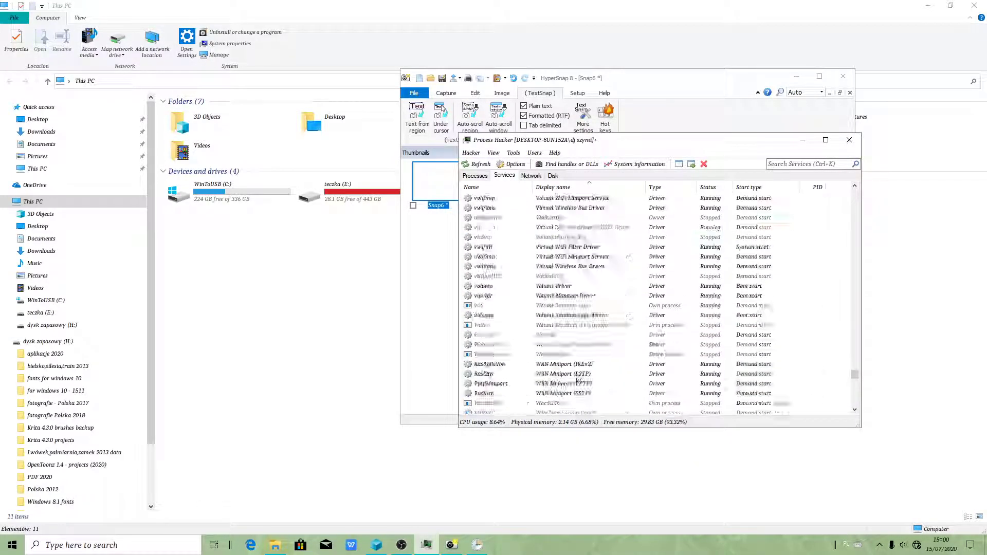
pyautogui.scroll(12, 579, 381)
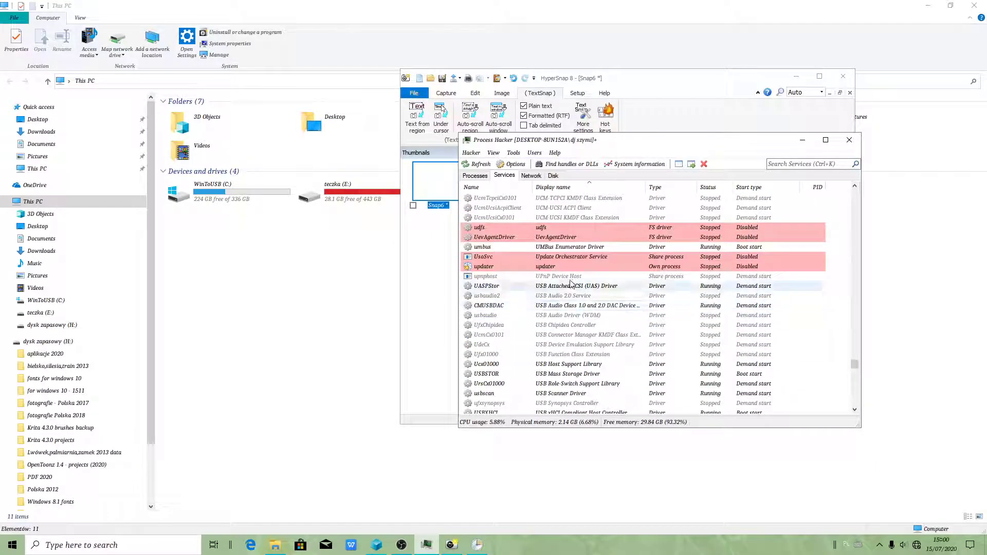
pyautogui.rightClick(569, 257)
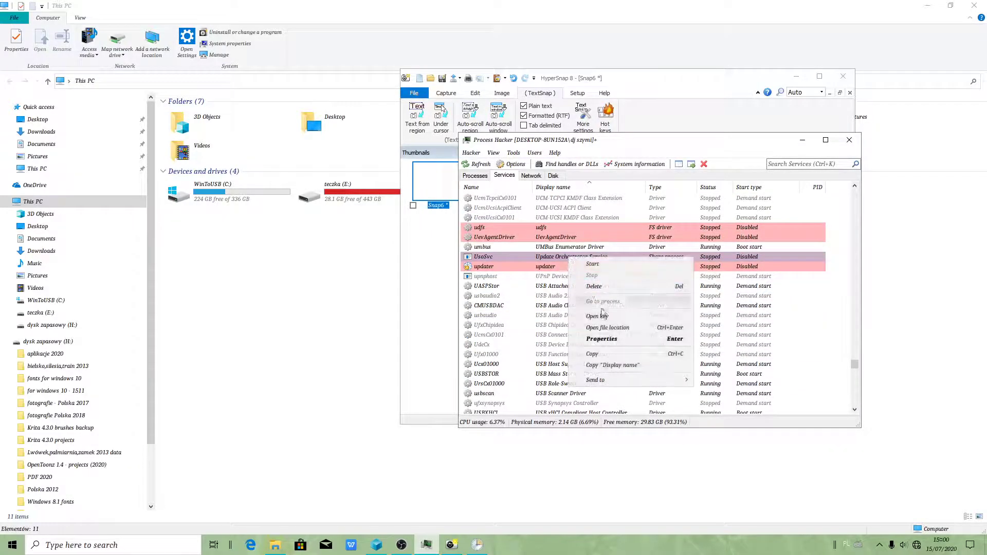
pyautogui.click(605, 340)
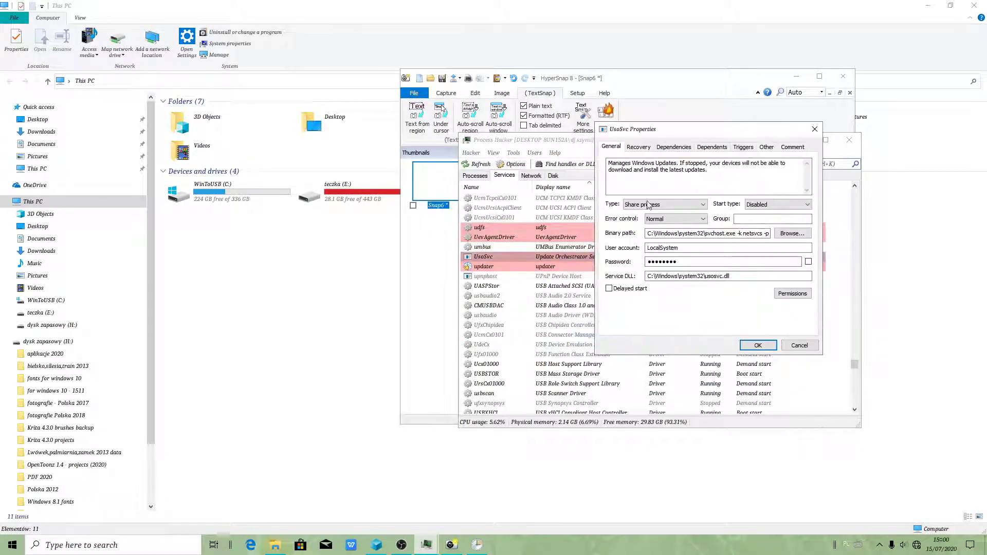
pyautogui.click(639, 148)
pyautogui.click(815, 129)
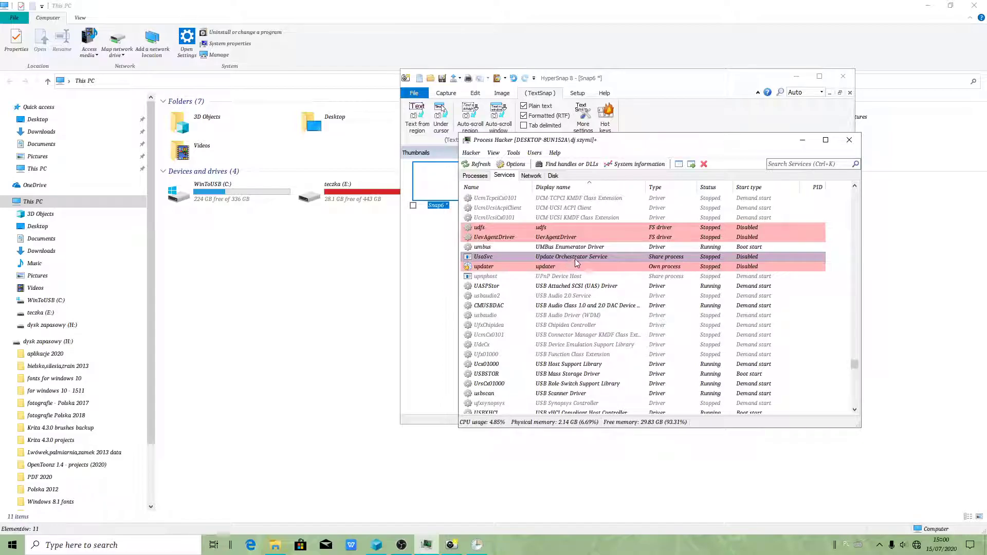
# Open Process Hacker's System Information overview.
pyautogui.scroll(15, 571, 260)
pyautogui.scroll(6, 576, 262)
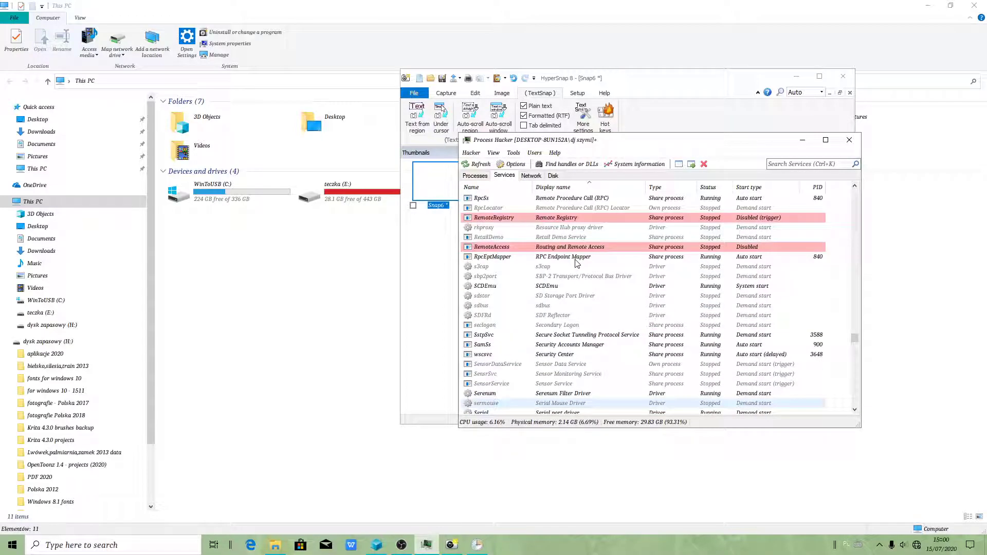
pyautogui.click(636, 163)
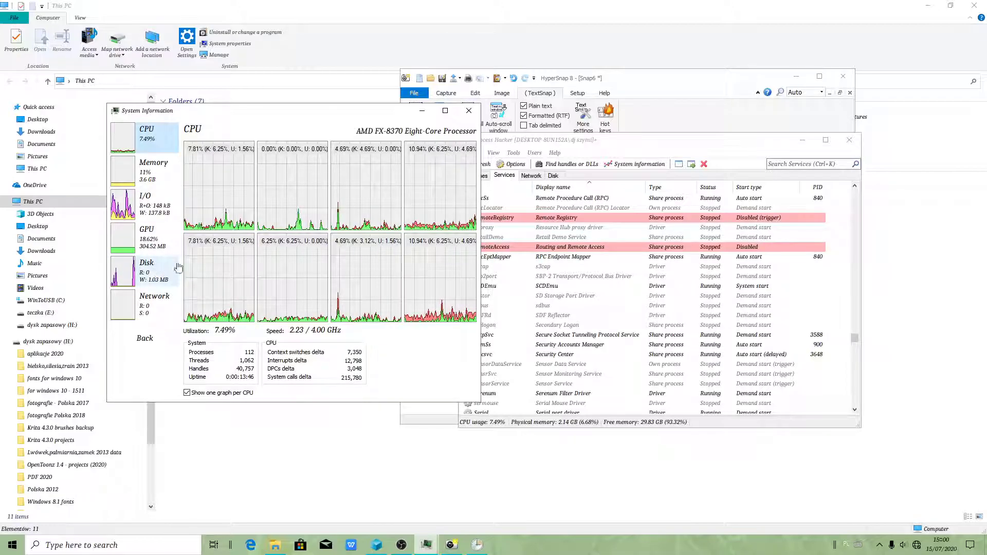
# Close System Information and scroll the services list showing DiagTrack, BITS, SysMain and DPS disabled.
pyautogui.press('Escape')
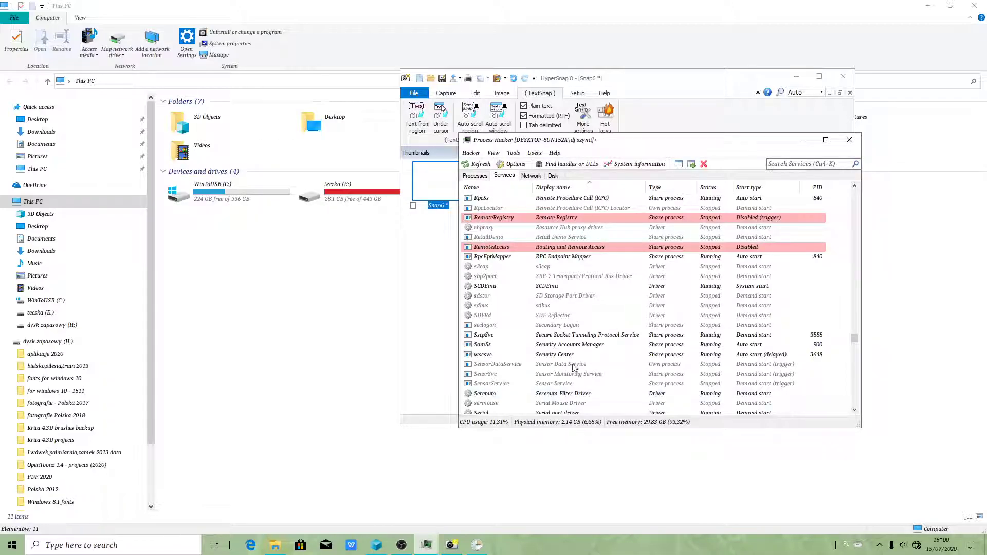
pyautogui.scroll(-6, 574, 368)
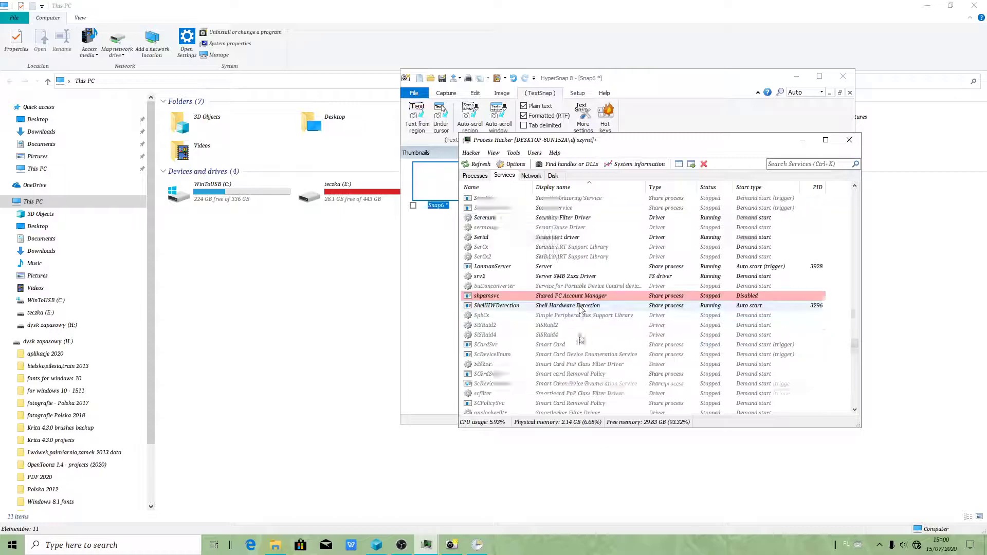
pyautogui.scroll(-10, 581, 309)
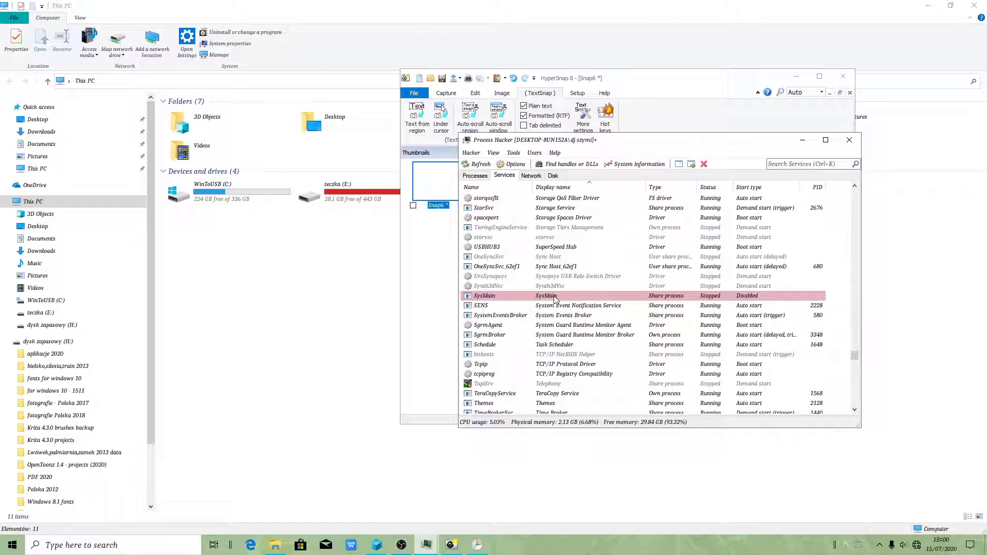
pyautogui.scroll(20, 555, 299)
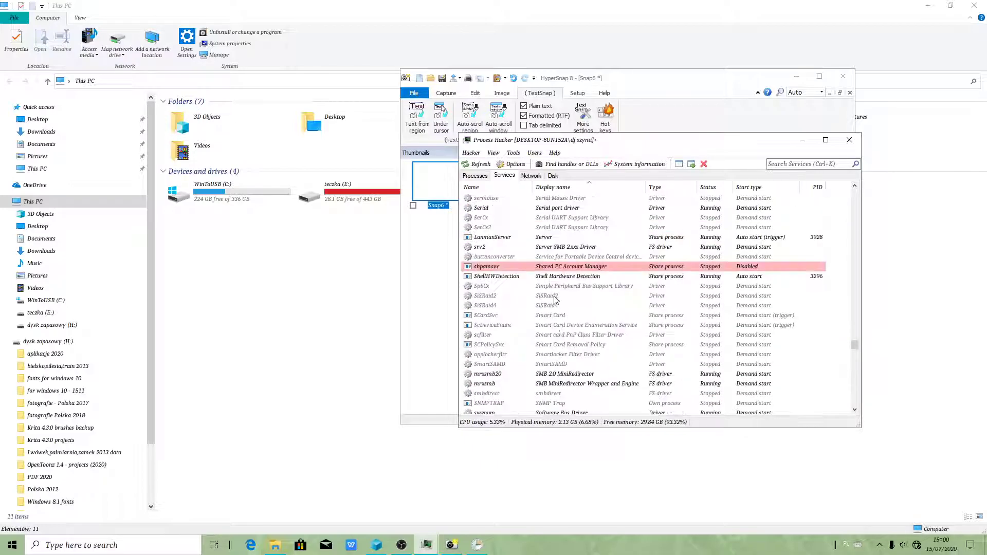
pyautogui.scroll(20, 553, 302)
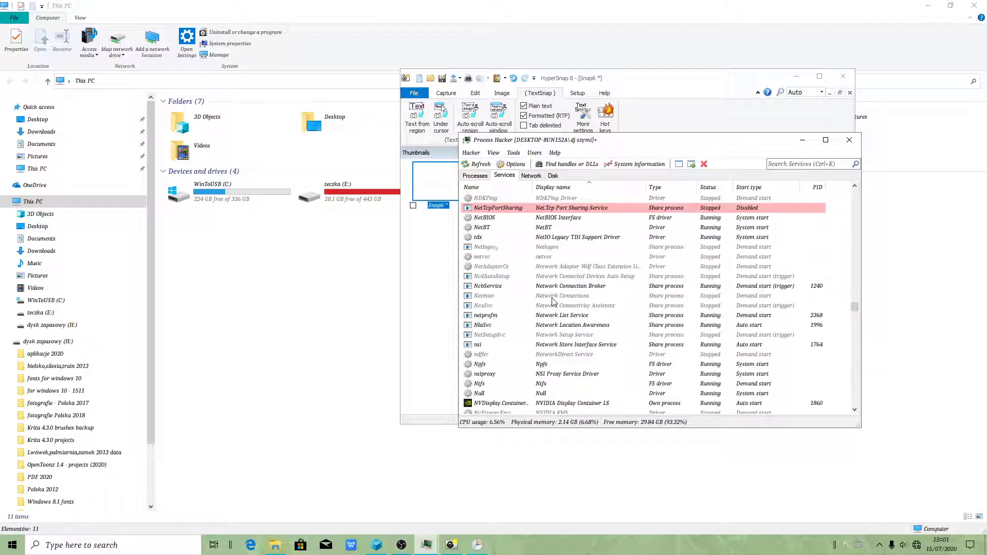
pyautogui.scroll(20, 553, 301)
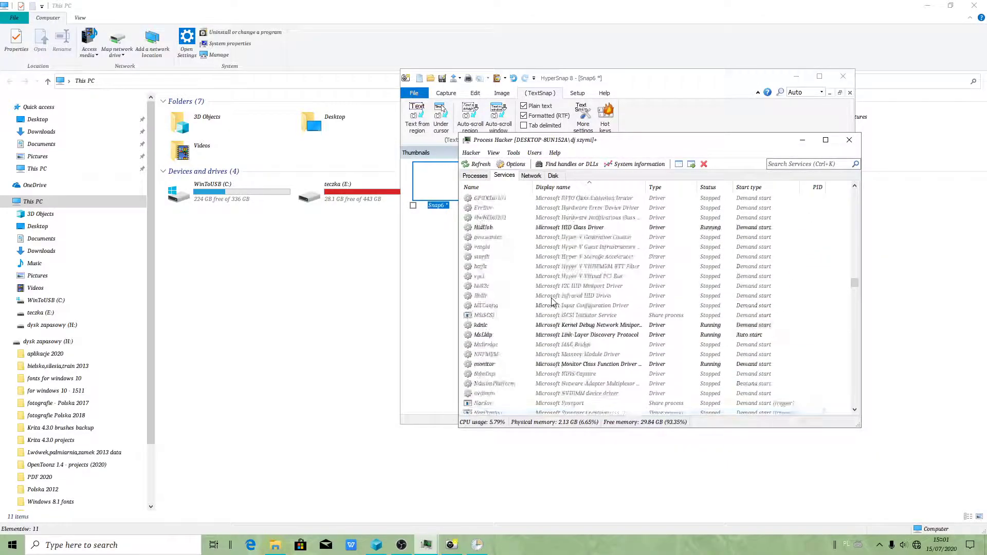
pyautogui.scroll(20, 553, 326)
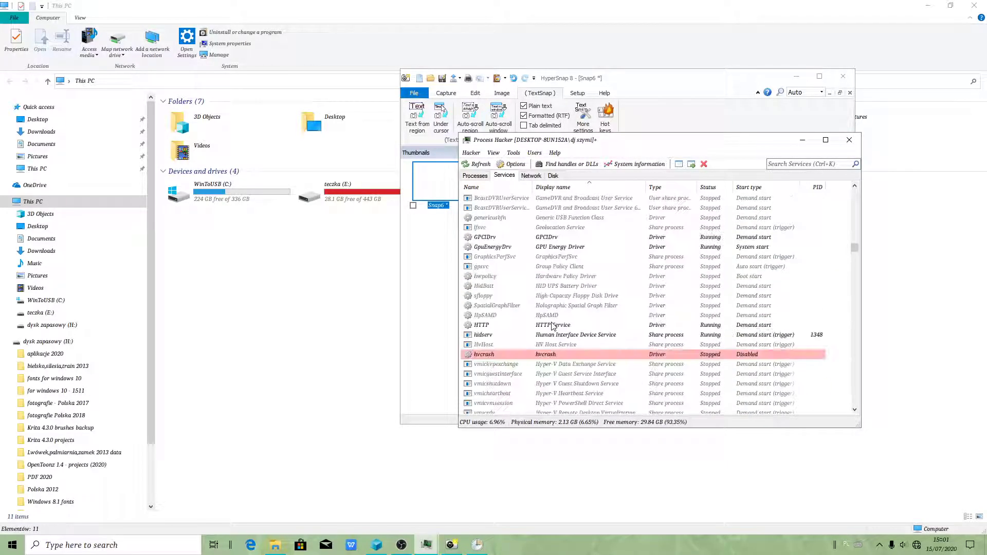
pyautogui.scroll(3, 545, 319)
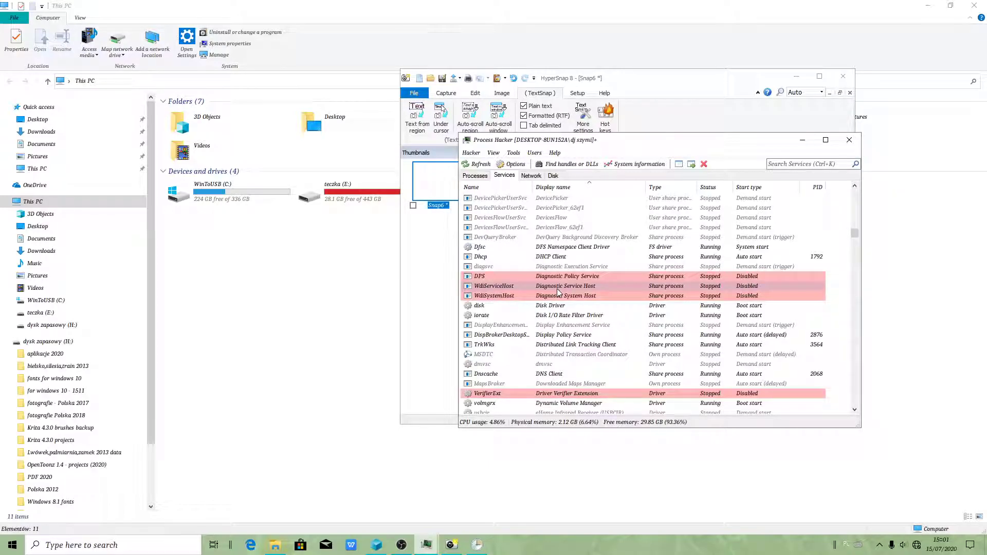
pyautogui.scroll(3, 557, 289)
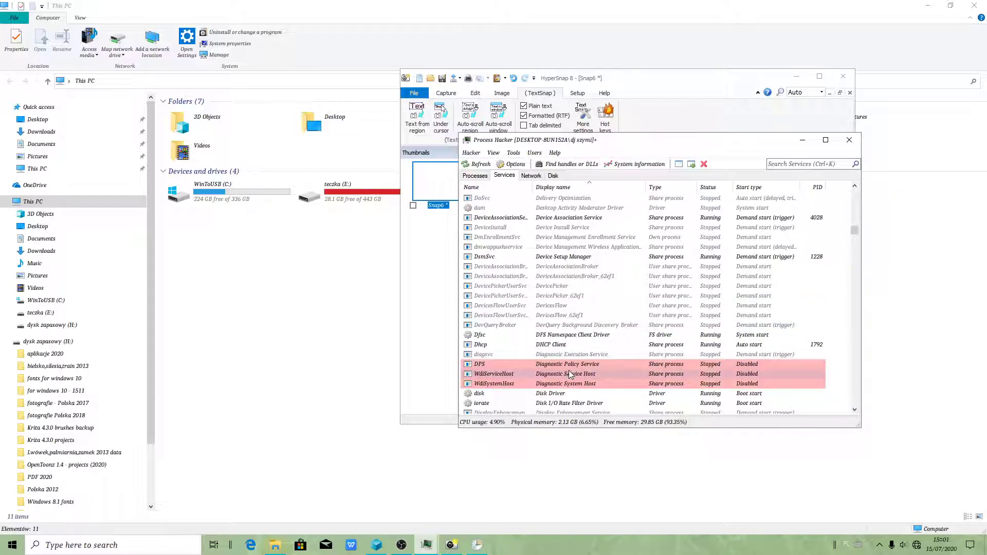
pyautogui.scroll(8, 605, 385)
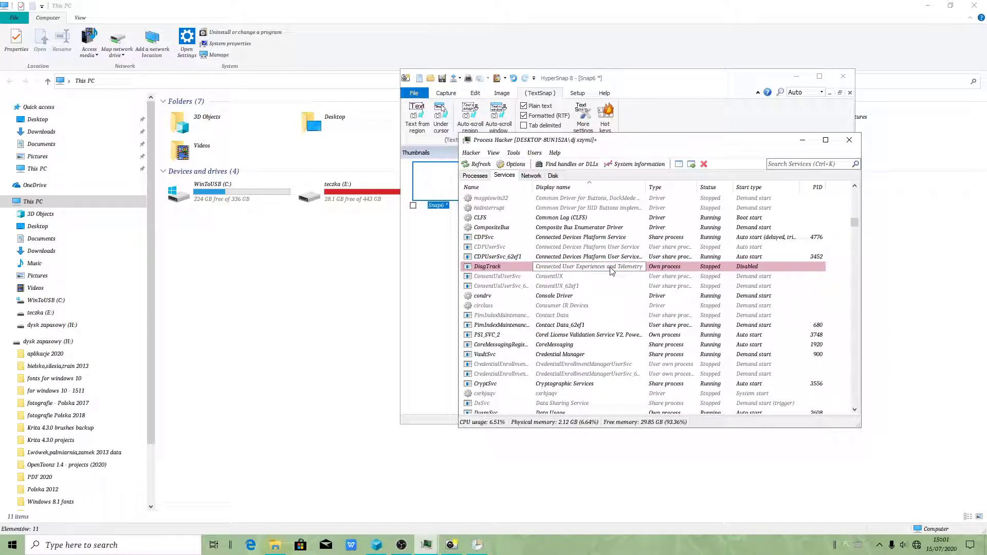
pyautogui.scroll(15, 612, 271)
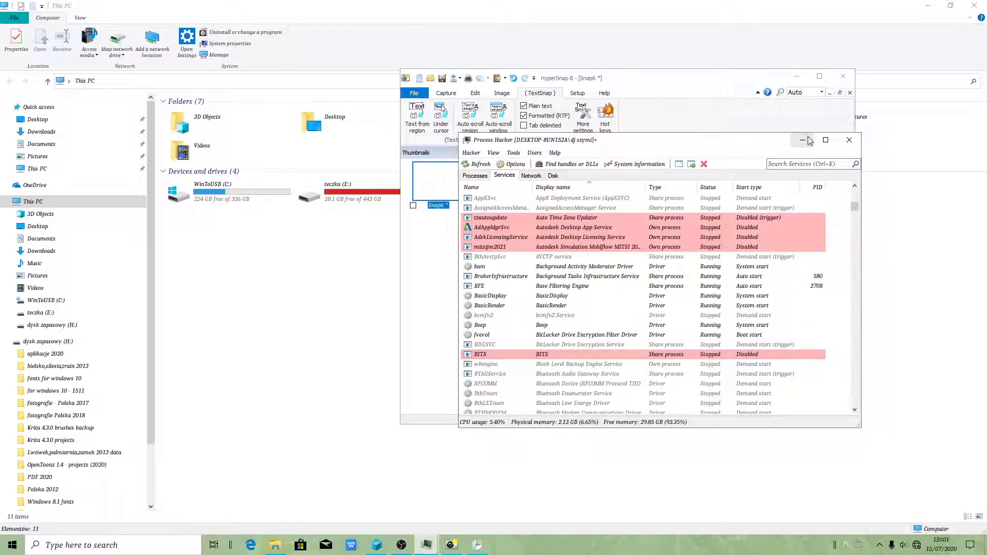
# Close Process Hacker and bring the OBS Studio window to the front.
pyautogui.click(849, 140)
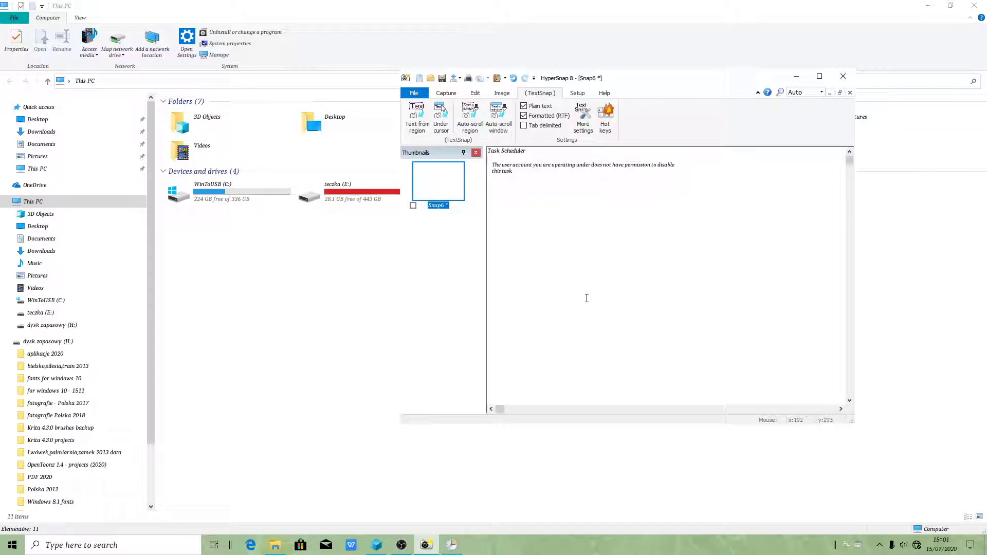
pyautogui.click(402, 545)
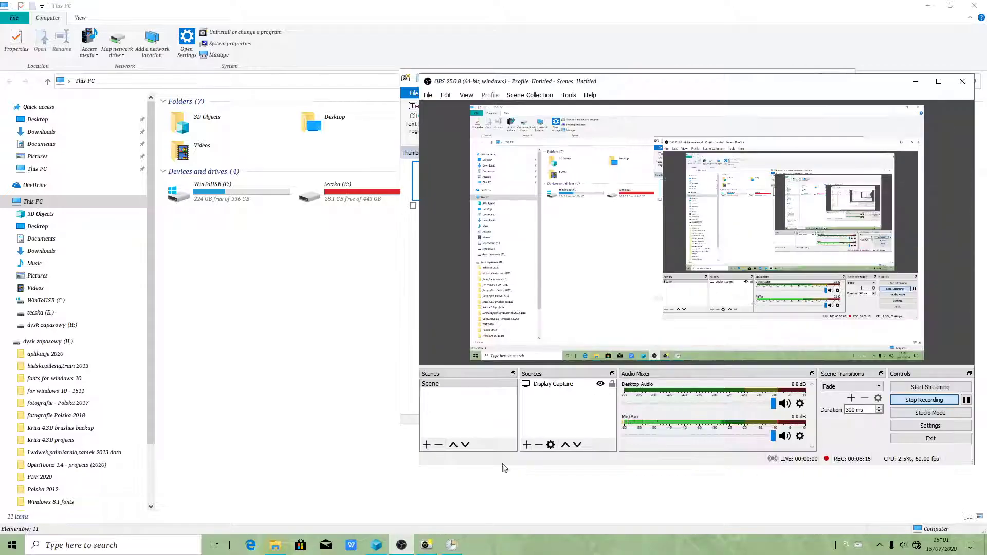